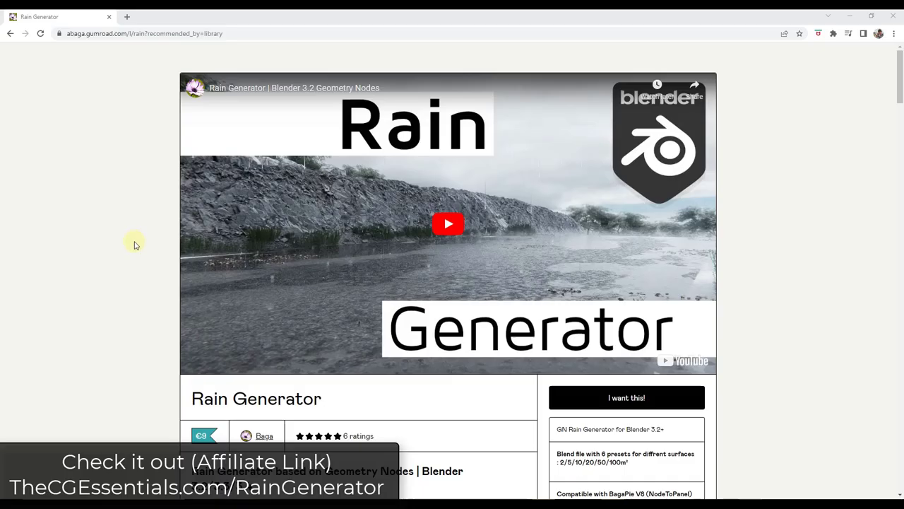
Skim the Rain Generator product page and play the rain splash shader demo's animation in Blender
{"action": "scroll", "coordinate": [136, 244], "scroll_direction": "down", "scroll_amount": 2}
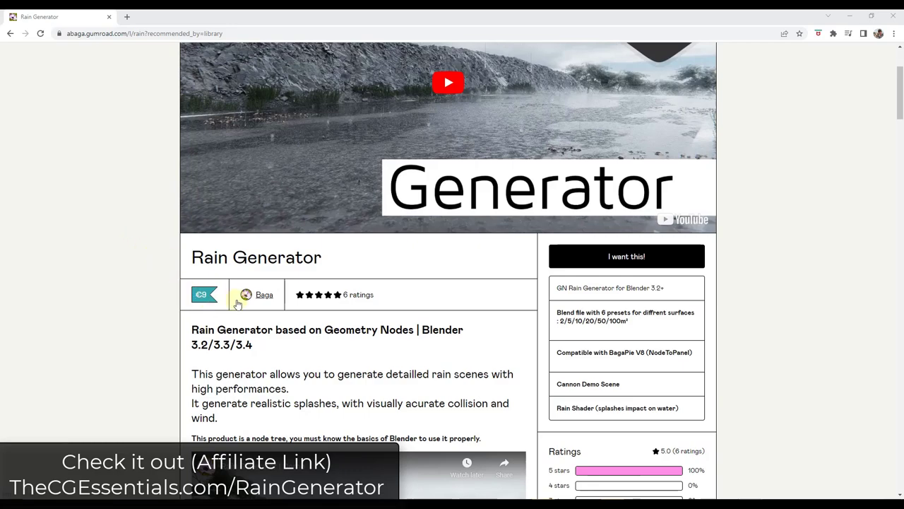
{"action": "scroll", "coordinate": [187, 295], "scroll_direction": "up", "scroll_amount": 2}
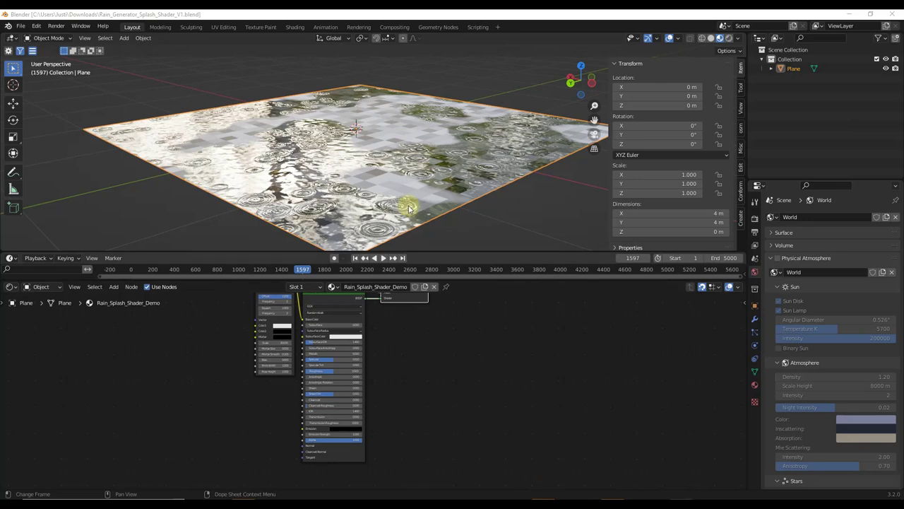
{"action": "left_click", "coordinate": [380, 259]}
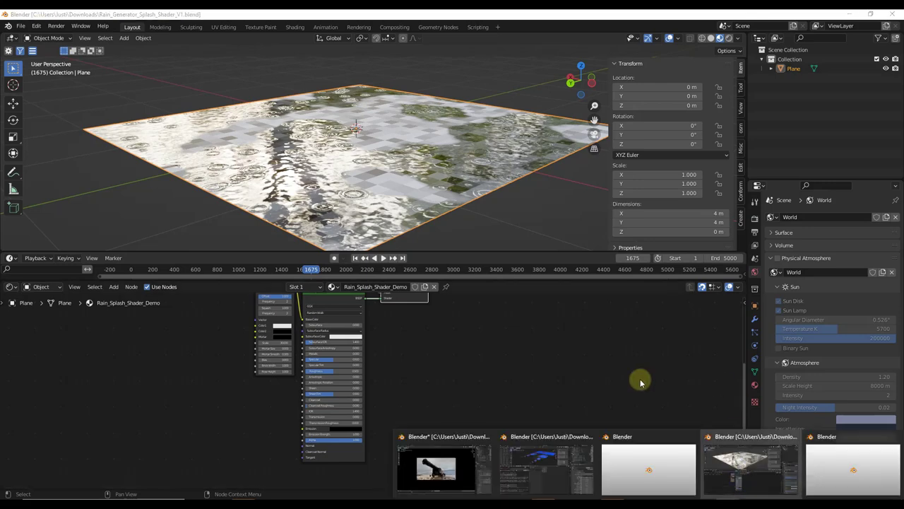
Switch to the Rain_Generator_Blender_3.2_3.3_V1 file and play the rain animation close to the 50m plane
{"action": "left_click", "coordinate": [576, 460]}
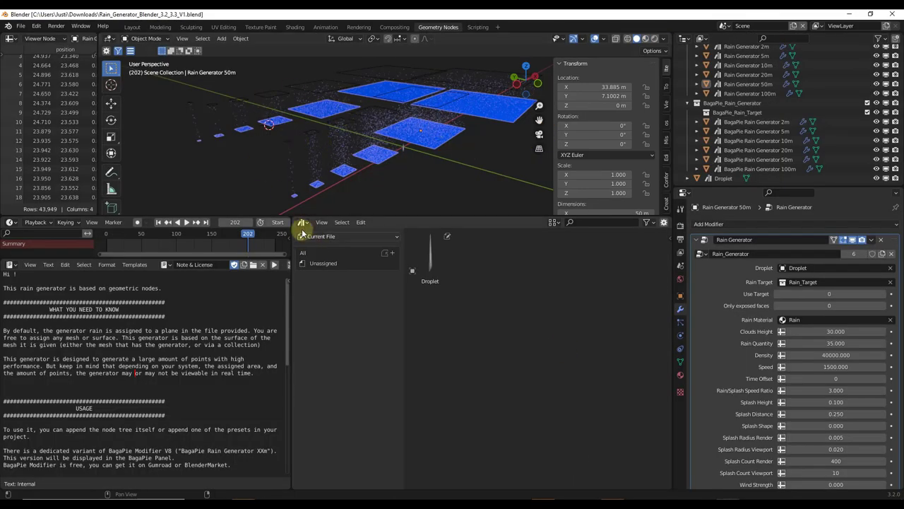
{"action": "scroll", "coordinate": [403, 135], "scroll_direction": "up", "scroll_amount": 5}
{"action": "key", "text": "space"}
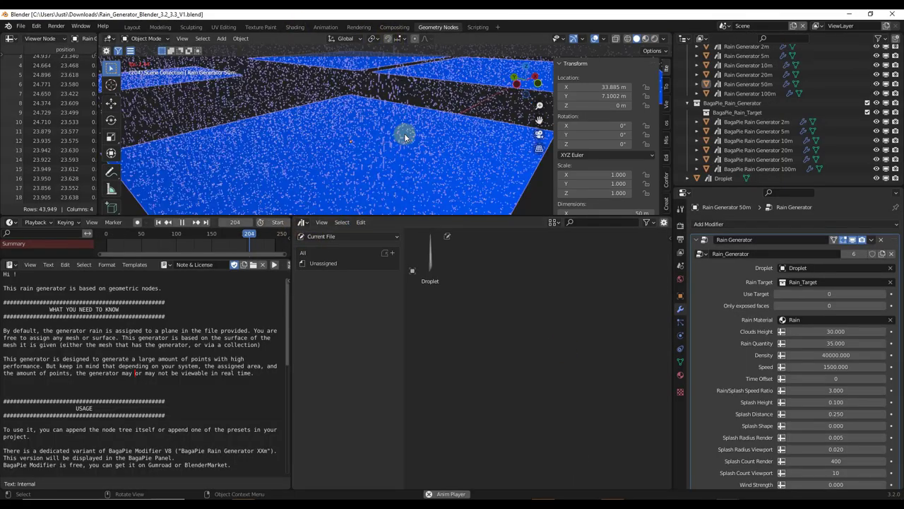
{"action": "scroll", "coordinate": [408, 133], "scroll_direction": "up", "scroll_amount": 3}
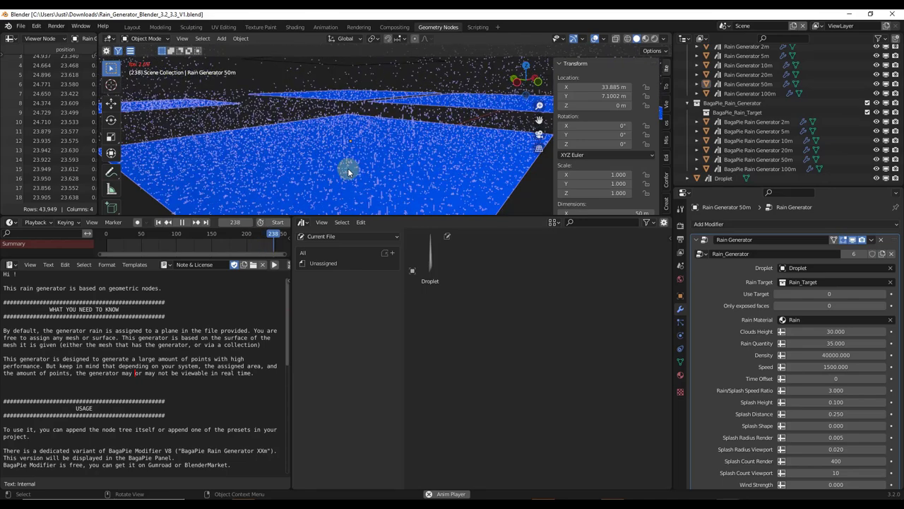
{"action": "key", "text": "Escape"}
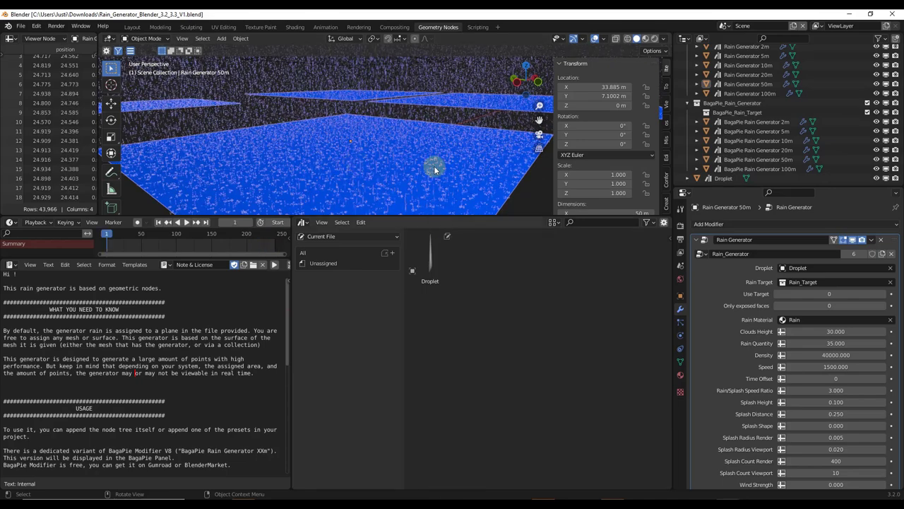
Switch to the Cannon Demo File and choose a render engine for the scene
{"action": "mouse_move", "coordinate": [709, 493]}
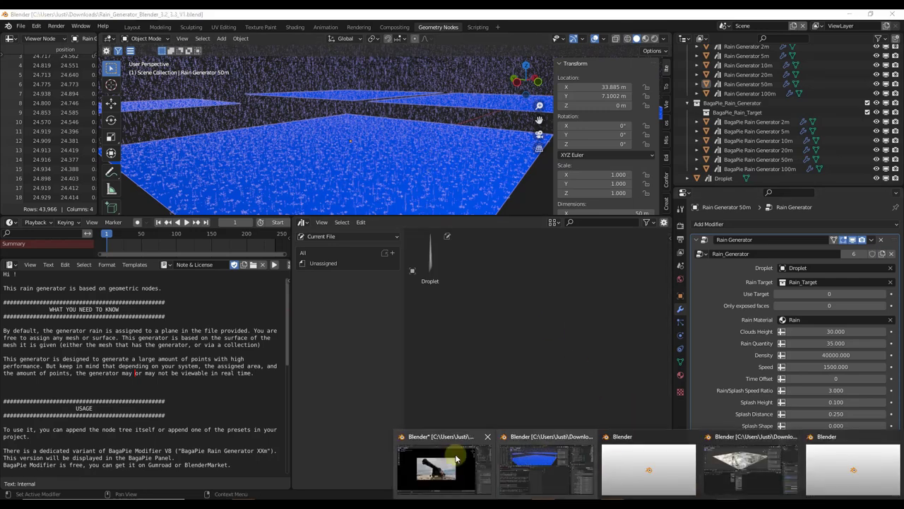
{"action": "left_click", "coordinate": [431, 469]}
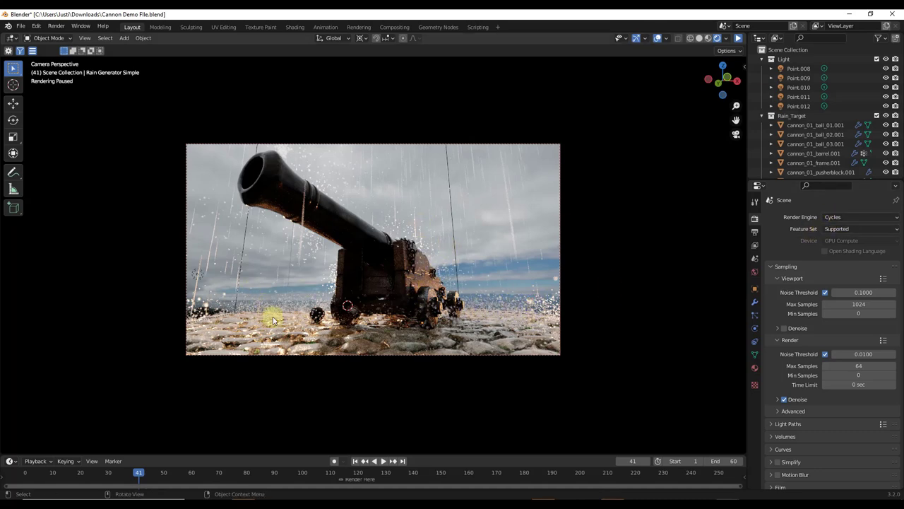
{"action": "left_click", "coordinate": [851, 217]}
{"action": "left_click", "coordinate": [842, 230]}
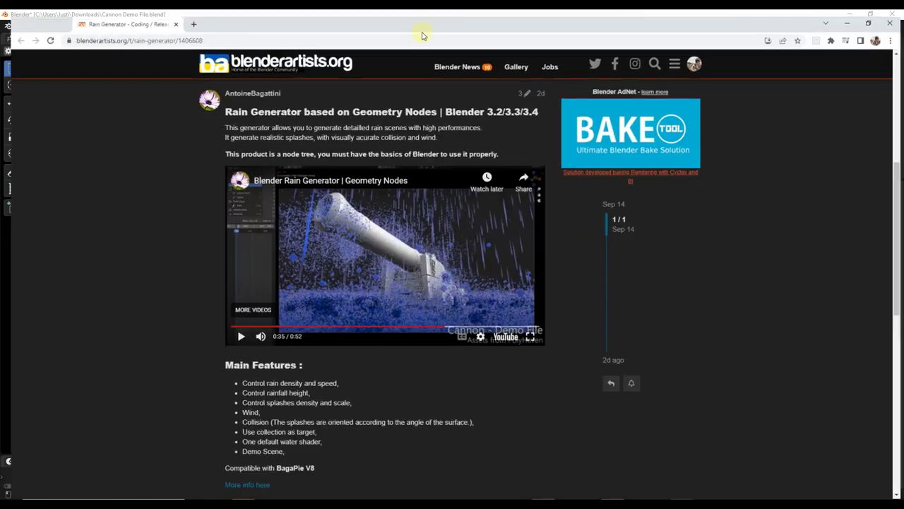
Skim the Rain Generator post on blenderartists.org and the Eevee + Cycles Materials System page on Blender Market
{"action": "scroll", "coordinate": [137, 273], "scroll_direction": "down", "scroll_amount": 2}
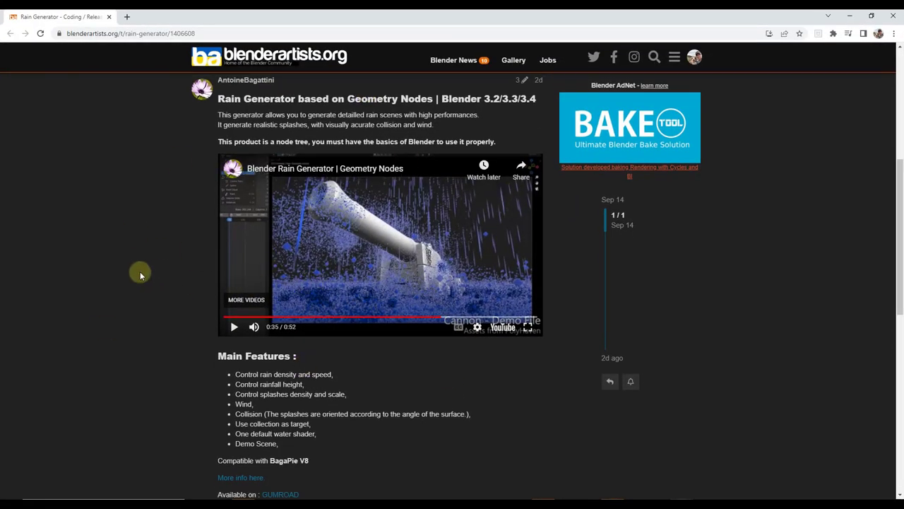
{"action": "scroll", "coordinate": [145, 271], "scroll_direction": "up", "scroll_amount": 2}
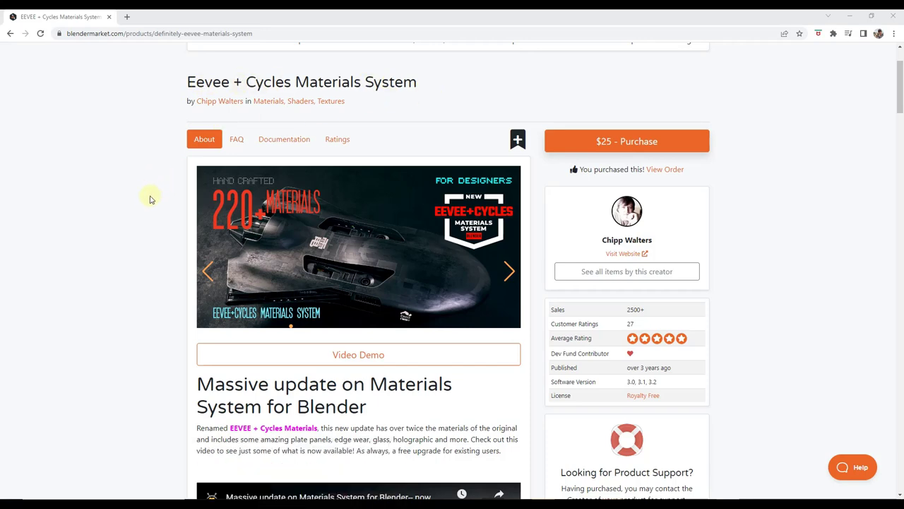
{"action": "scroll", "coordinate": [154, 203], "scroll_direction": "down", "scroll_amount": 1}
{"action": "scroll", "coordinate": [156, 205], "scroll_direction": "up", "scroll_amount": 1}
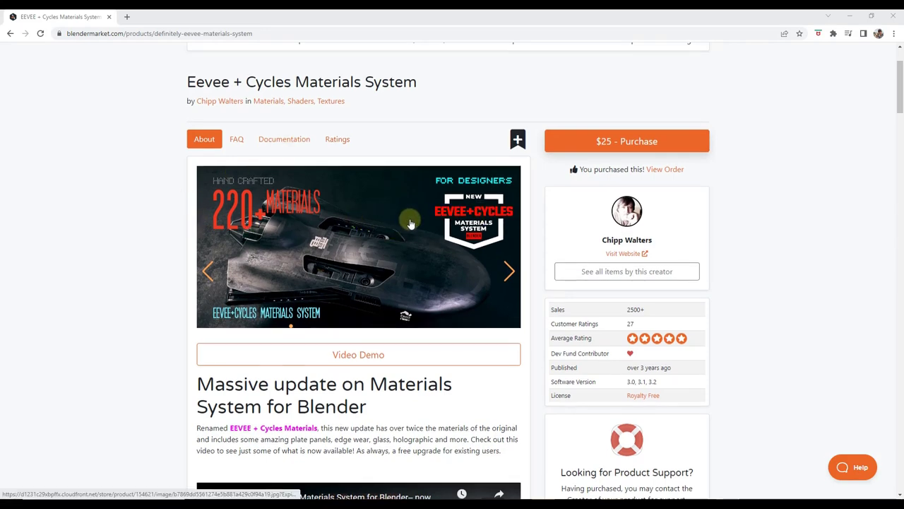
{"action": "scroll", "coordinate": [182, 224], "scroll_direction": "down", "scroll_amount": 3}
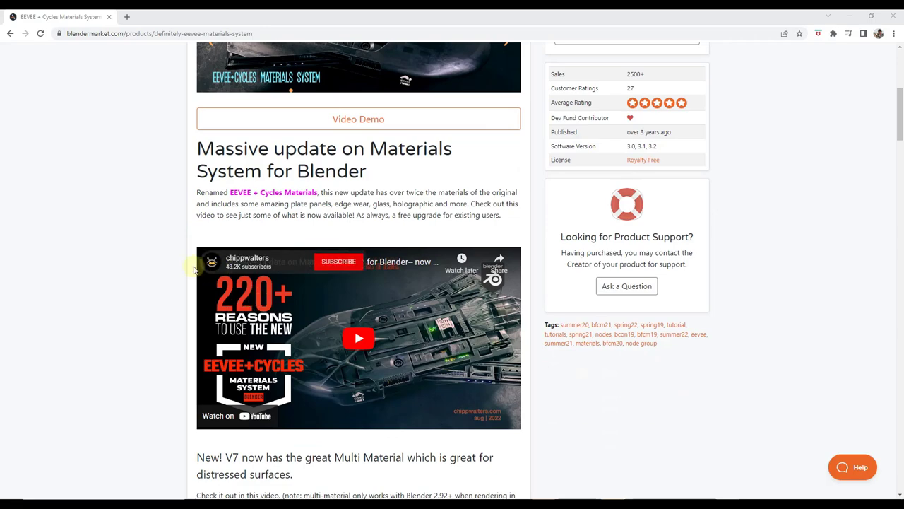
{"action": "scroll", "coordinate": [154, 258], "scroll_direction": "down", "scroll_amount": 4}
{"action": "scroll", "coordinate": [167, 251], "scroll_direction": "up", "scroll_amount": 4}
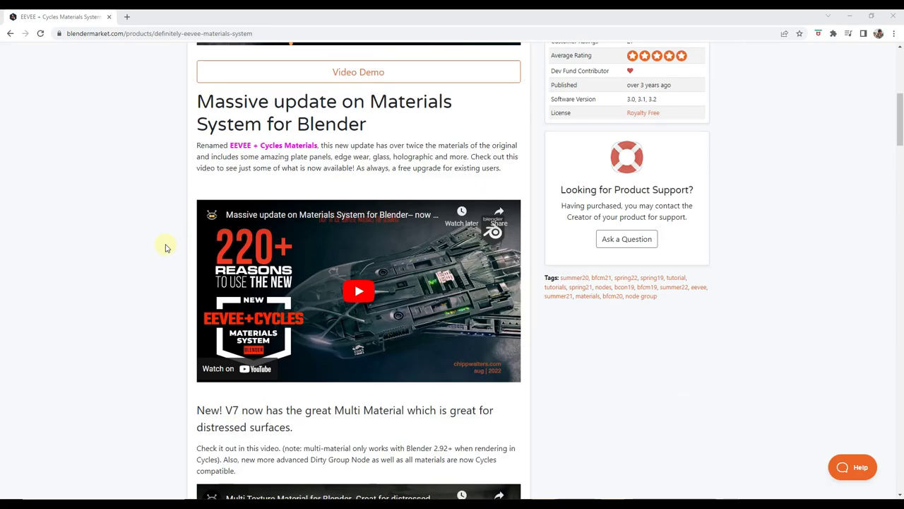
{"action": "scroll", "coordinate": [458, 212], "scroll_direction": "down", "scroll_amount": 1}
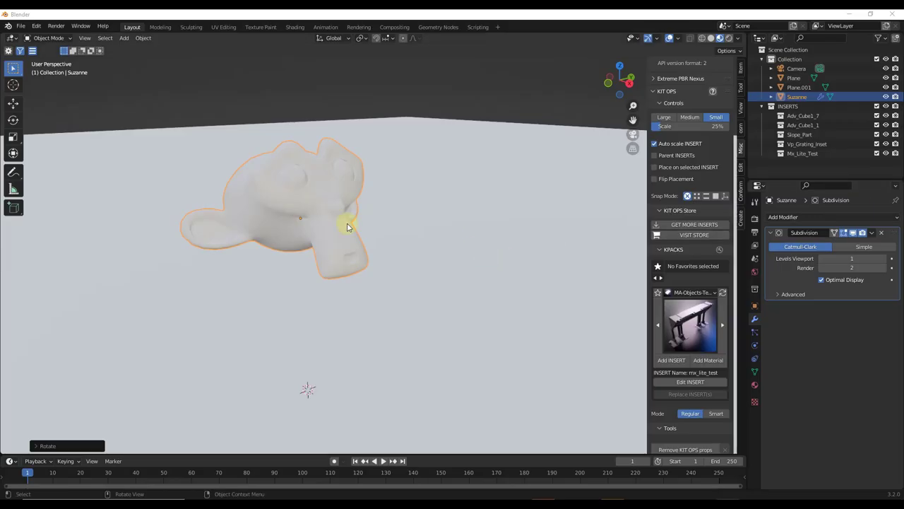
Apply the Concrete-Stripe material from the KIT OPS cw Concrete pack to the ground plane
{"action": "middle_click_drag", "start_coordinate": [347, 226], "coordinate": [299, 216]}
{"action": "scroll", "coordinate": [715, 281], "scroll_direction": "down", "scroll_amount": 3}
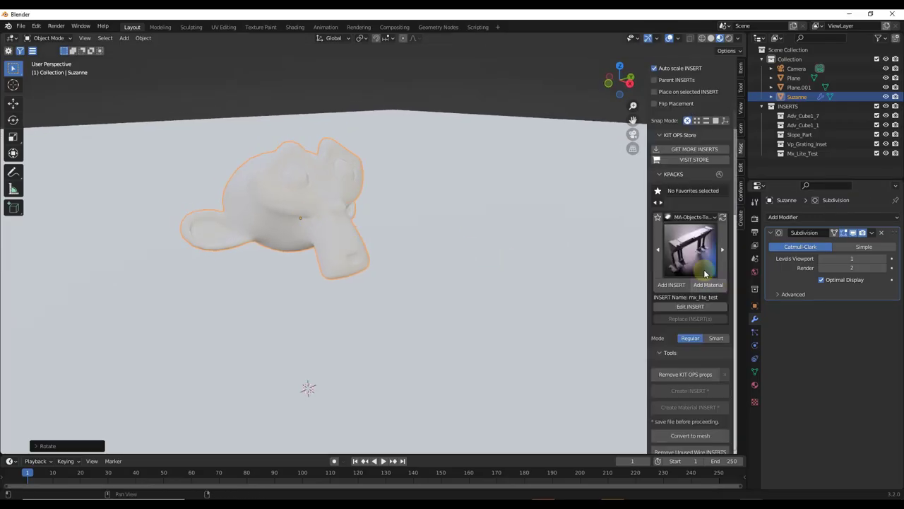
{"action": "left_click", "coordinate": [689, 218]}
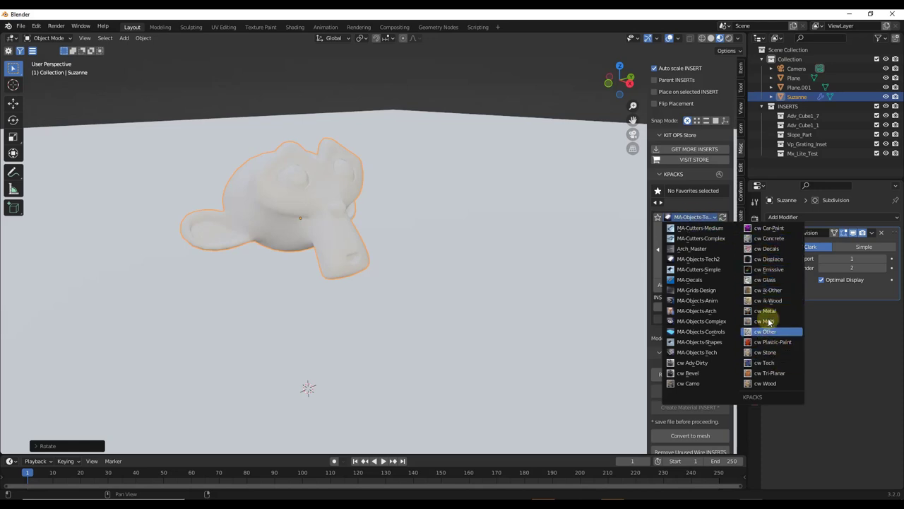
{"action": "left_click", "coordinate": [506, 289]}
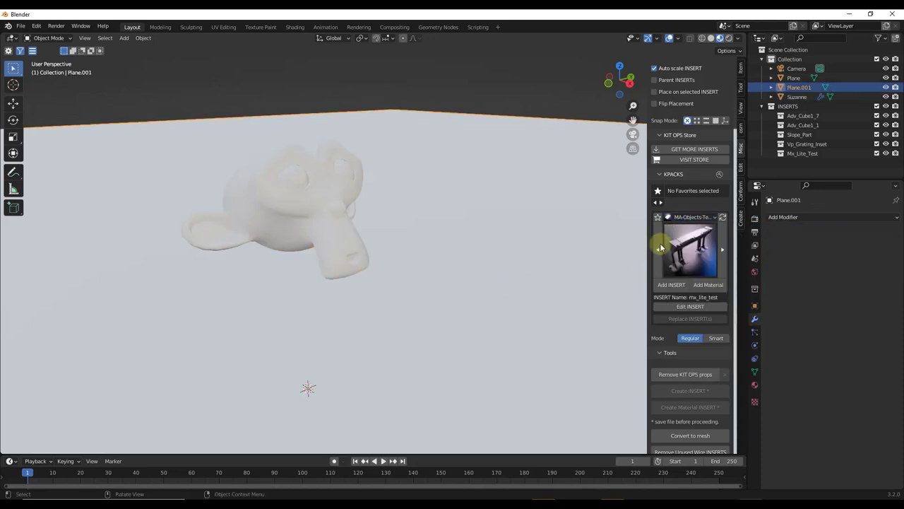
{"action": "left_click", "coordinate": [701, 219]}
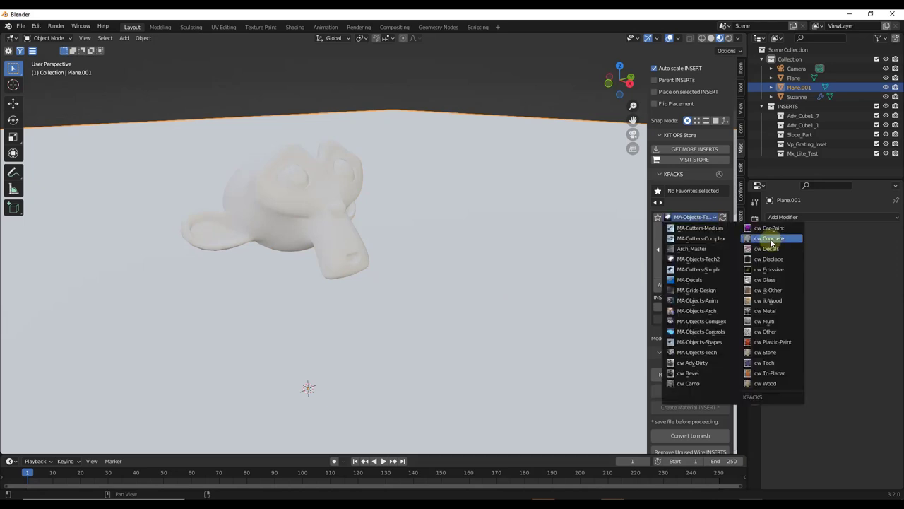
{"action": "left_click", "coordinate": [772, 239]}
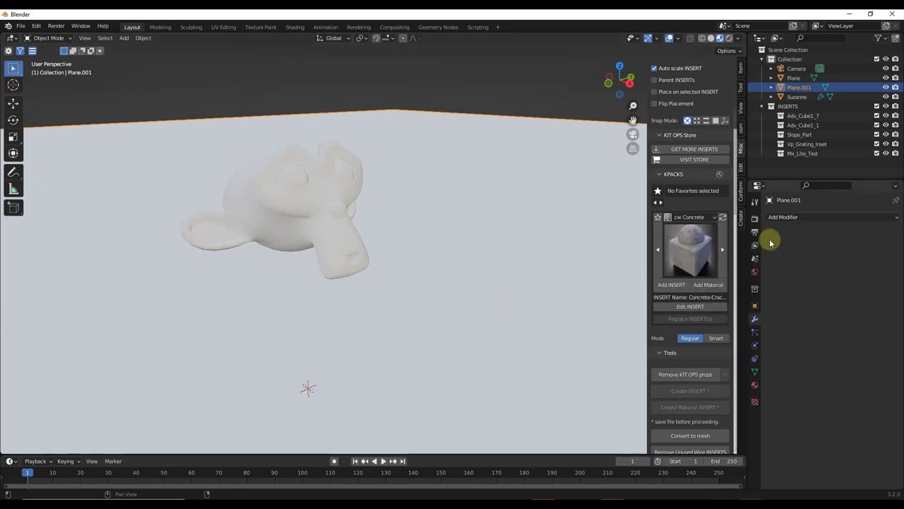
{"action": "left_click", "coordinate": [684, 256]}
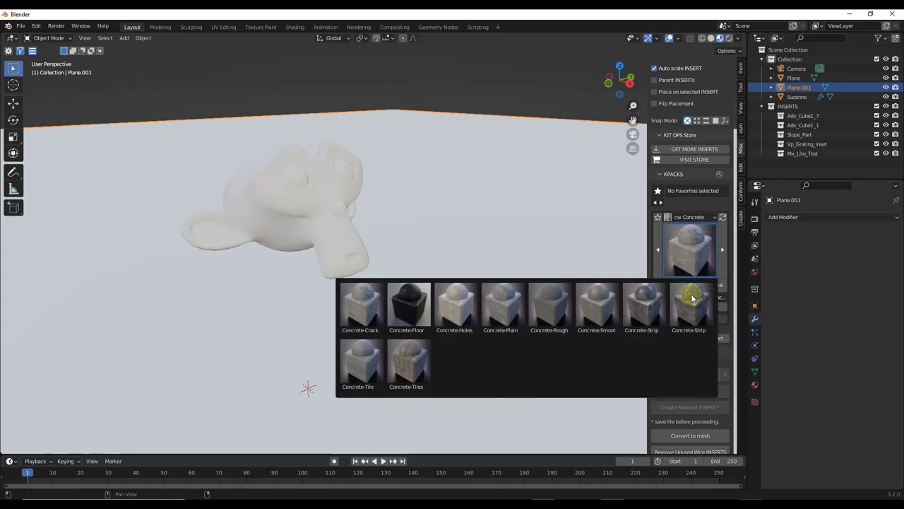
{"action": "left_click", "coordinate": [642, 306]}
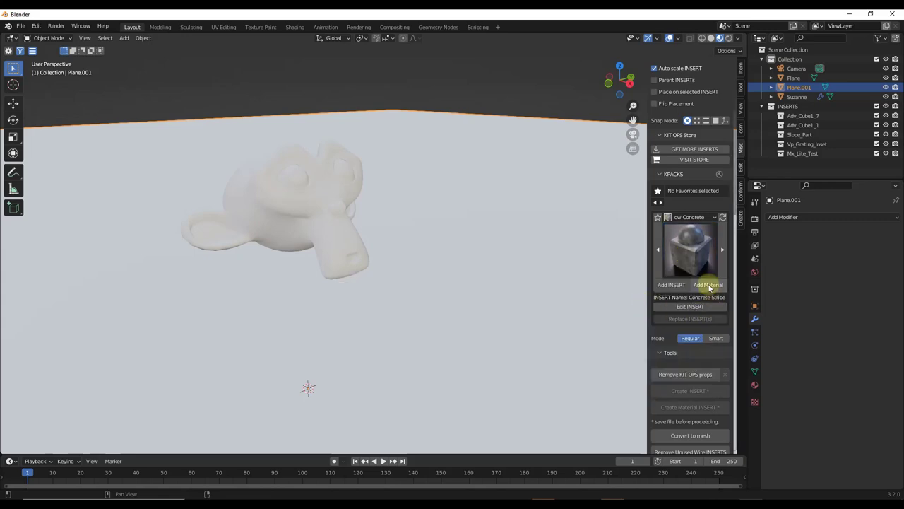
{"action": "left_click", "coordinate": [707, 286]}
Apply the Plastic-Medium material from the cw Plastic-Paint pack to the Suzanne monkey head
{"action": "middle_click_drag", "start_coordinate": [478, 229], "coordinate": [357, 239]}
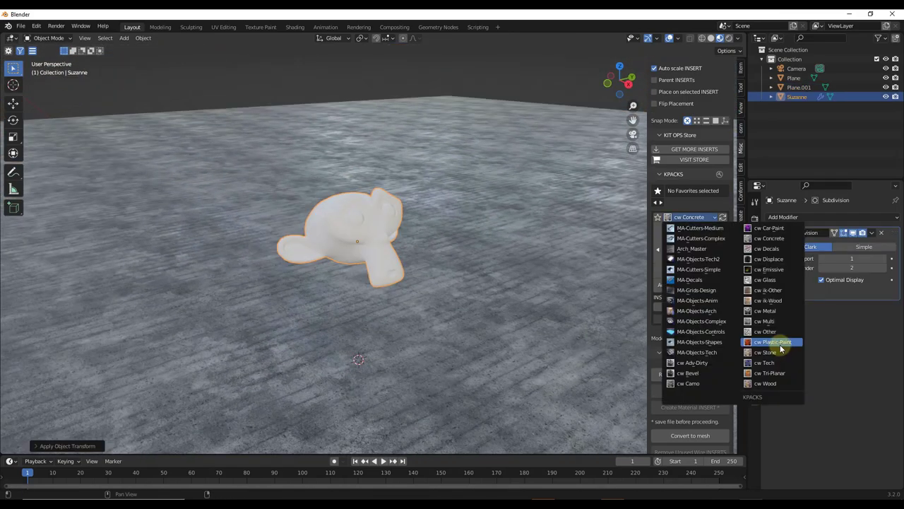
{"action": "left_click", "coordinate": [780, 344]}
{"action": "left_click", "coordinate": [690, 248]}
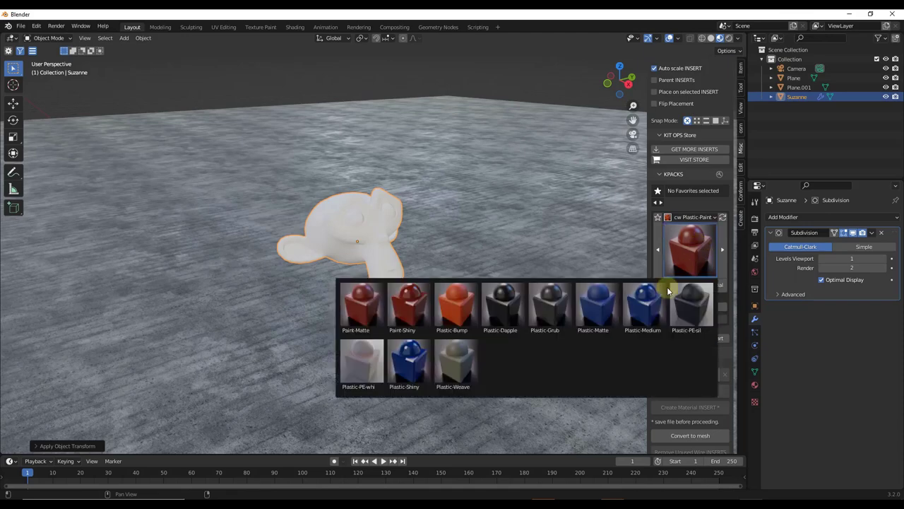
{"action": "left_click", "coordinate": [651, 312]}
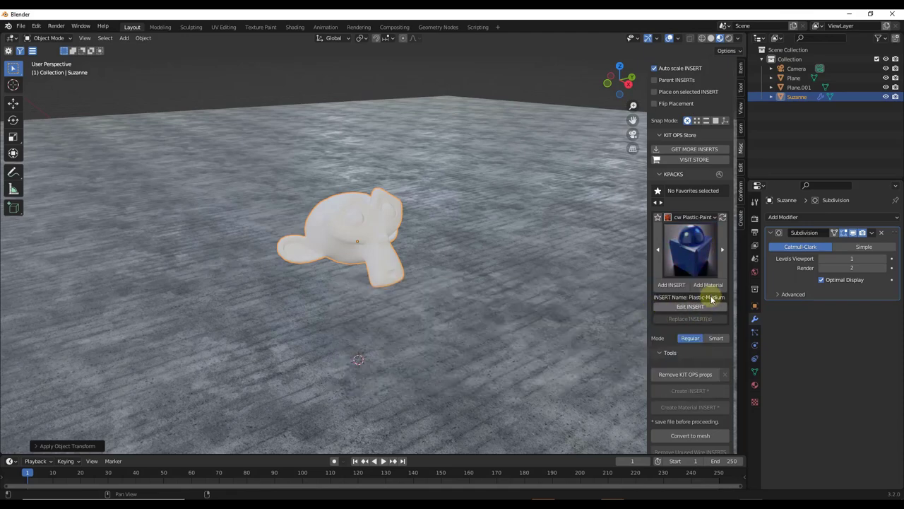
{"action": "left_click", "coordinate": [708, 284]}
{"action": "scroll", "coordinate": [357, 244], "scroll_direction": "up", "scroll_amount": 3}
{"action": "scroll", "coordinate": [378, 198], "scroll_direction": "up", "scroll_amount": 2}
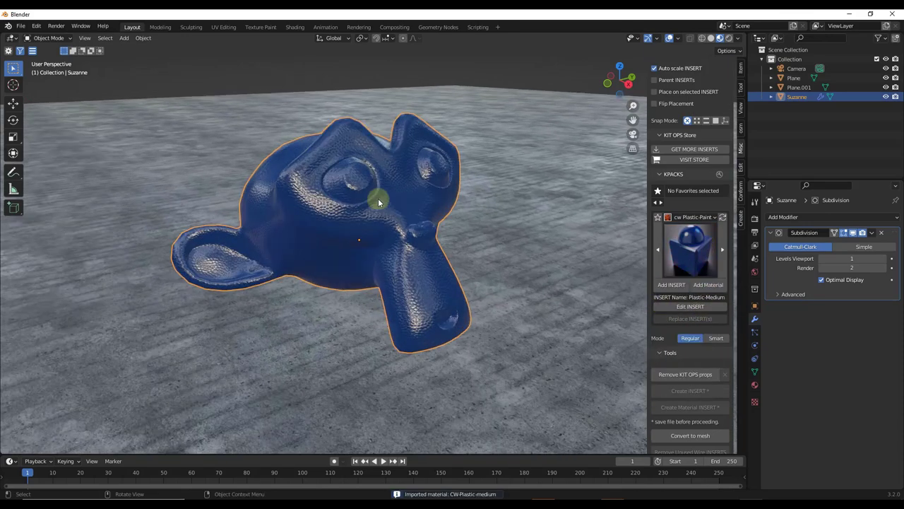
Open the plastic material's nodes in the Shading workspace and set the cw-Roughness node's Roughness Amount to 1.700
{"action": "left_click", "coordinate": [294, 27]}
{"action": "scroll", "coordinate": [396, 410], "scroll_direction": "up", "scroll_amount": 5}
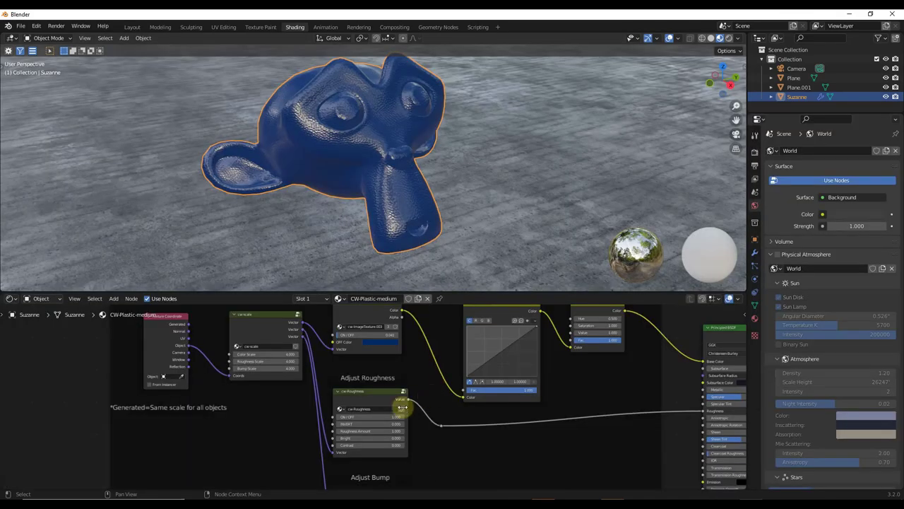
{"action": "left_click_drag", "start_coordinate": [396, 422], "coordinate": [368, 445]}
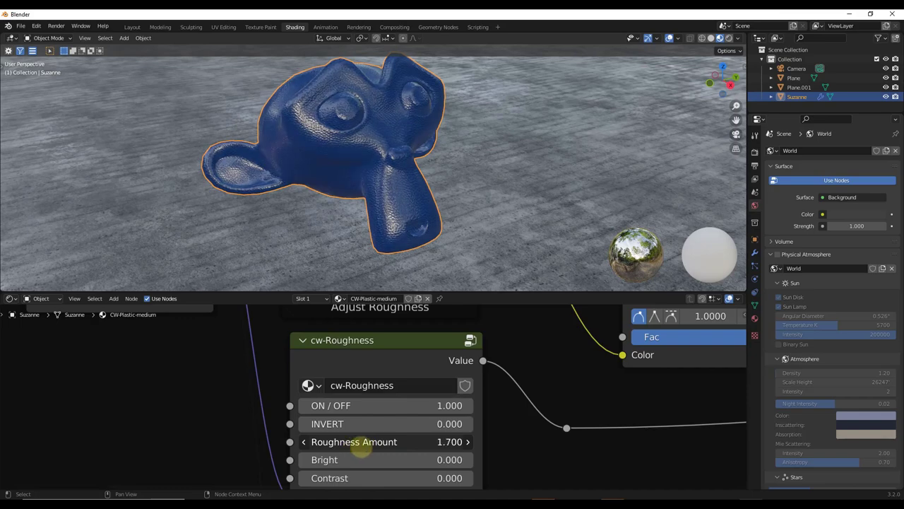
Set the Strength of the plastic material's cw-Bump node to 0.074
{"action": "scroll", "coordinate": [466, 424], "scroll_direction": "down", "scroll_amount": 3}
{"action": "middle_click_drag", "start_coordinate": [412, 297], "coordinate": [374, 332]}
{"action": "scroll", "coordinate": [374, 332], "scroll_direction": "up", "scroll_amount": 2}
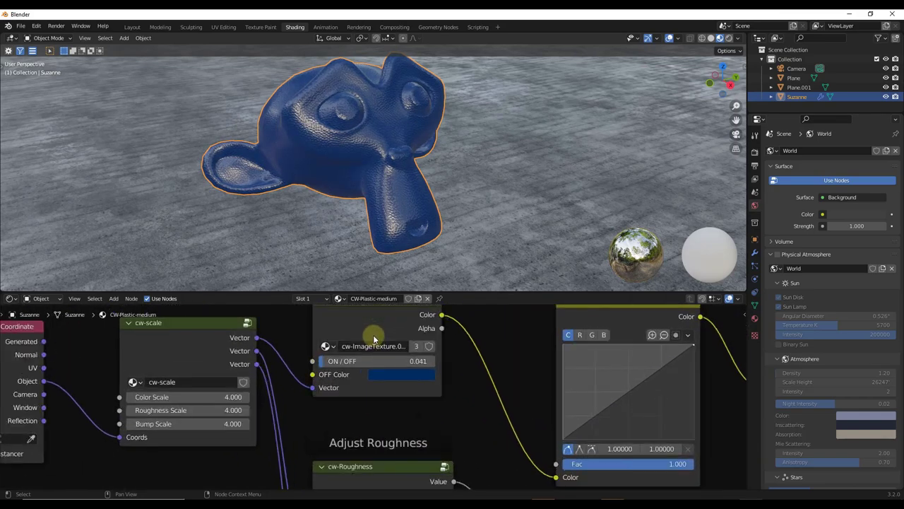
{"action": "scroll", "coordinate": [347, 363], "scroll_direction": "down", "scroll_amount": 1}
{"action": "scroll", "coordinate": [323, 393], "scroll_direction": "up", "scroll_amount": 5}
{"action": "mouse_move", "coordinate": [323, 394]}
{"action": "left_mouse_down"}
{"action": "mouse_move", "coordinate": [351, 401]}
{"action": "mouse_move", "coordinate": [315, 406]}
{"action": "left_mouse_up"}
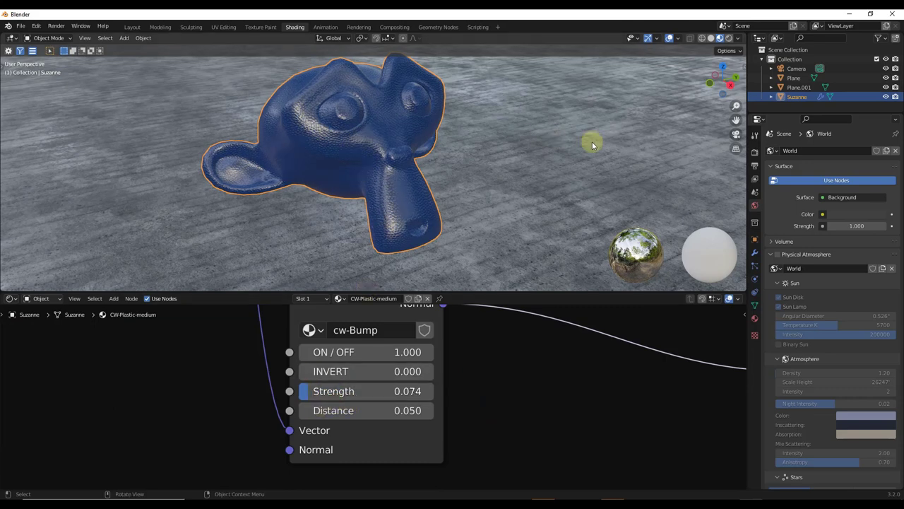
Replace the monkey head's material with Granite-Dark from the cw Stone pack
{"action": "key", "text": "n"}
{"action": "left_click", "coordinate": [740, 219]}
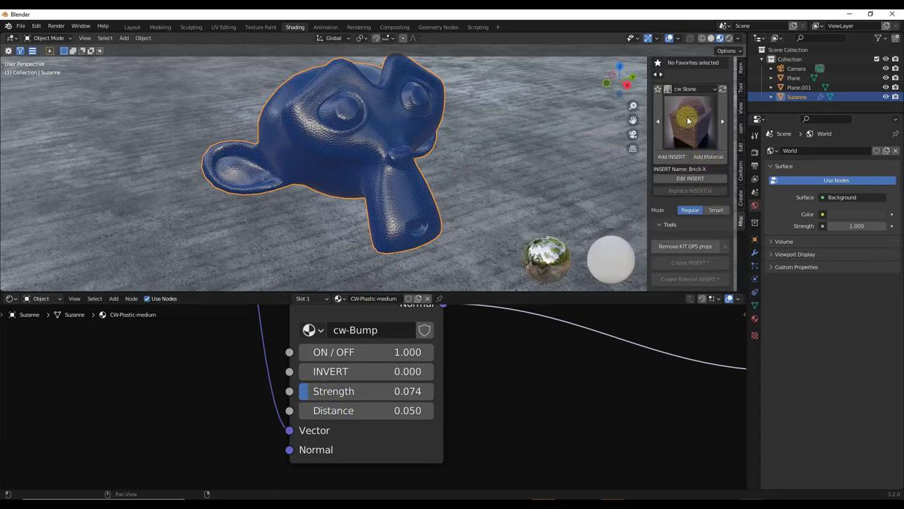
{"action": "left_click", "coordinate": [688, 120]}
{"action": "left_click", "coordinate": [641, 177]}
{"action": "left_click", "coordinate": [708, 156]}
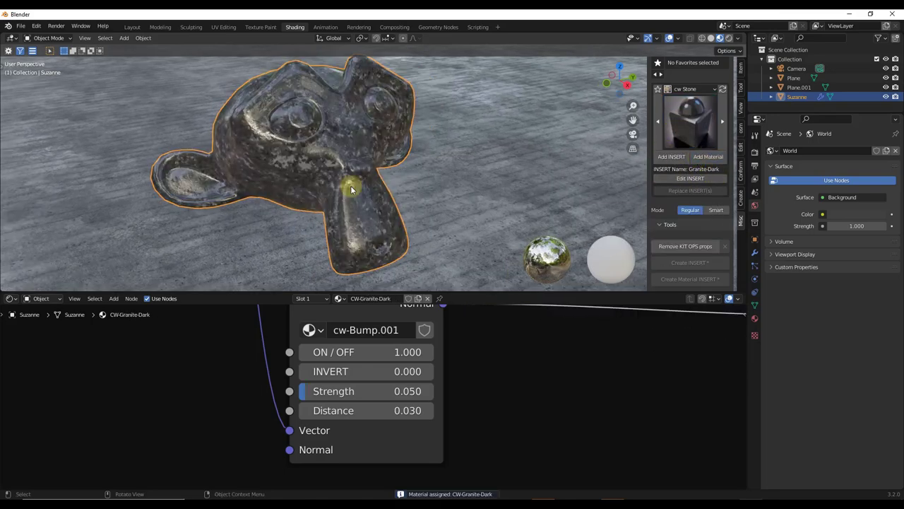
{"action": "middle_click_drag", "start_coordinate": [346, 182], "coordinate": [361, 167]}
Replace the monkey head's material with cw-worn-steel from the cw Adv-Dirty pack
{"action": "left_click", "coordinate": [687, 90]}
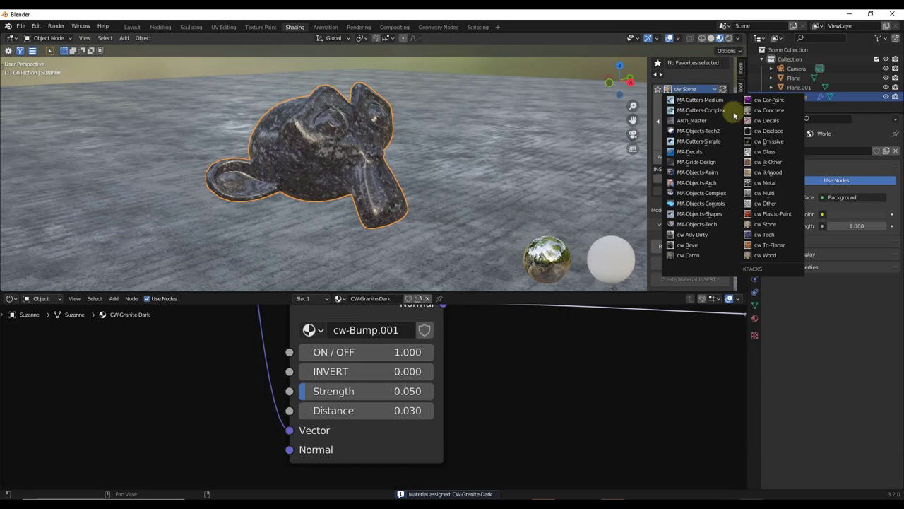
{"action": "left_click", "coordinate": [790, 183]}
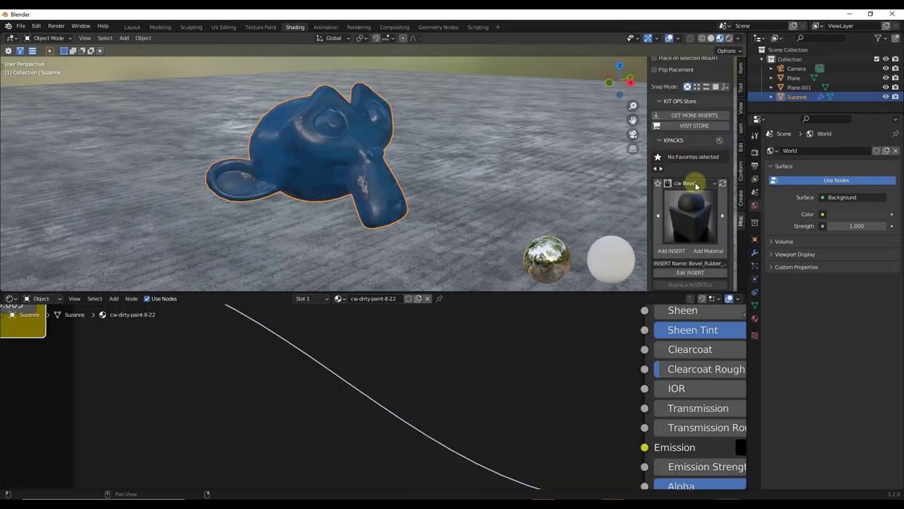
{"action": "left_click", "coordinate": [689, 183]}
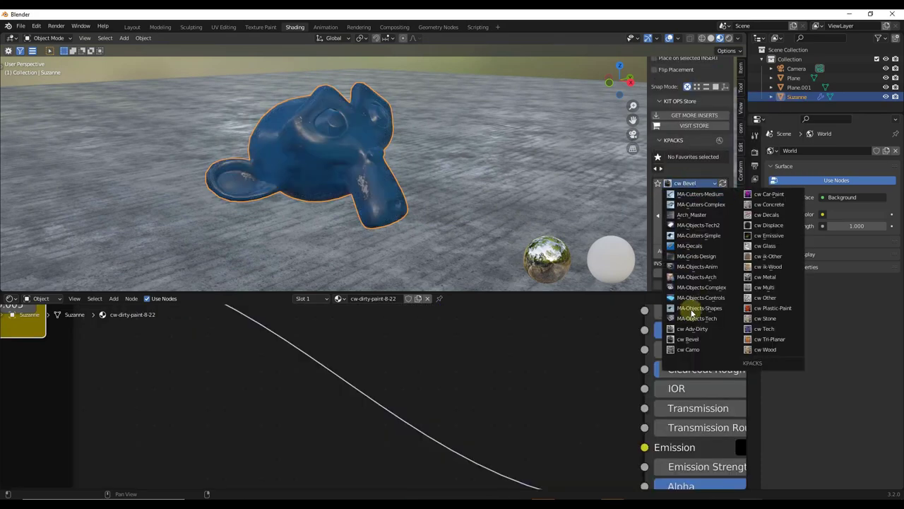
{"action": "left_click", "coordinate": [691, 330]}
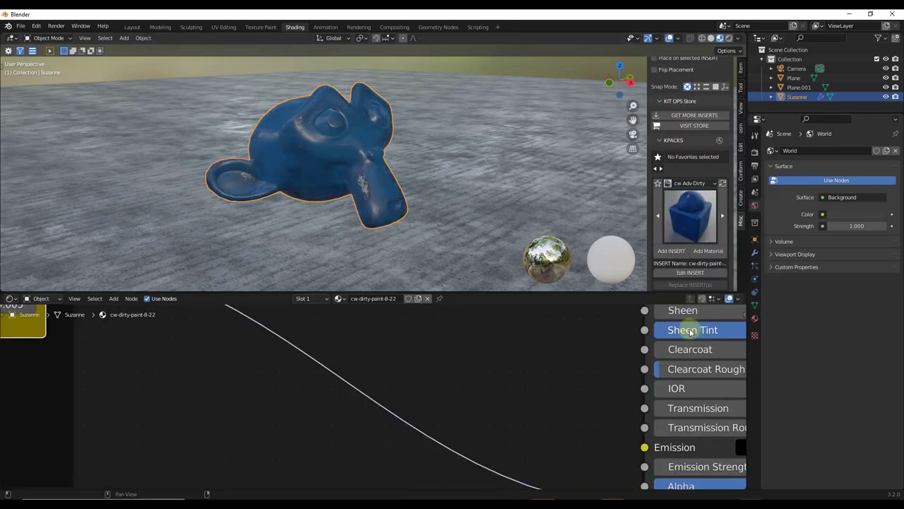
{"action": "left_click", "coordinate": [695, 222]}
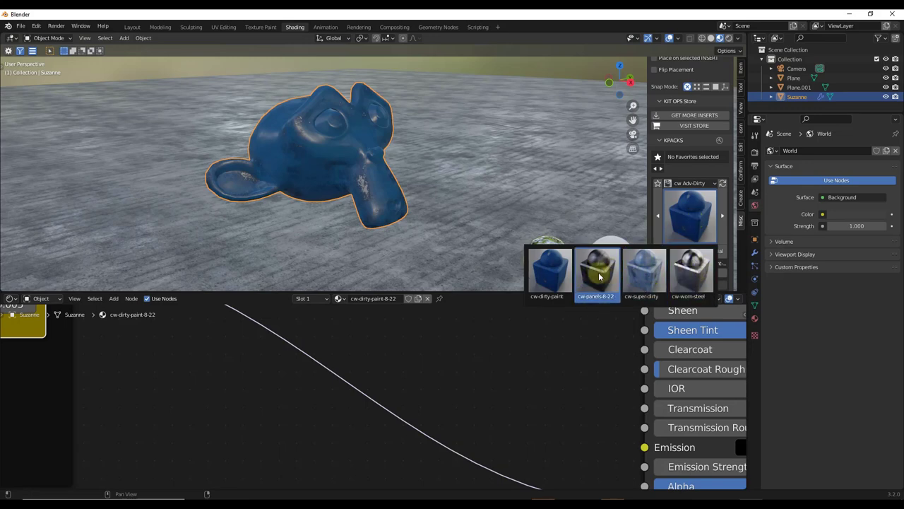
{"action": "left_click", "coordinate": [691, 280]}
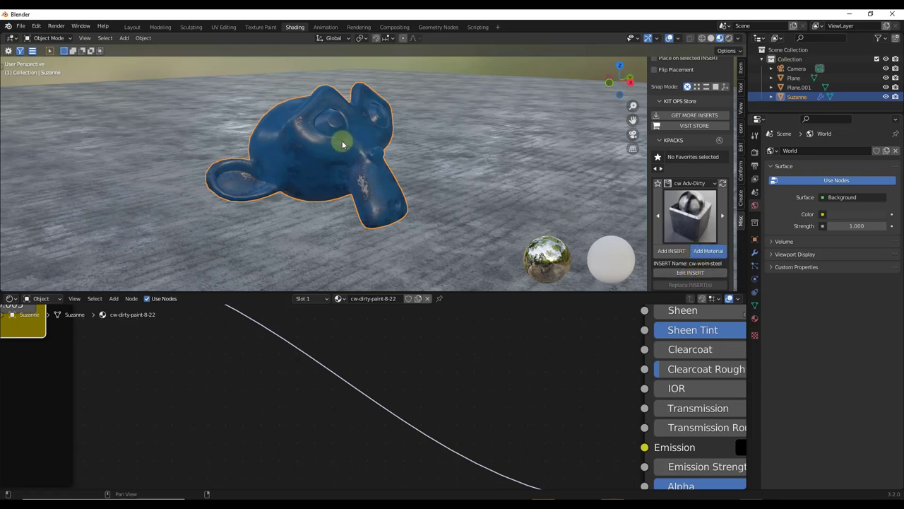
{"action": "left_click", "coordinate": [309, 149]}
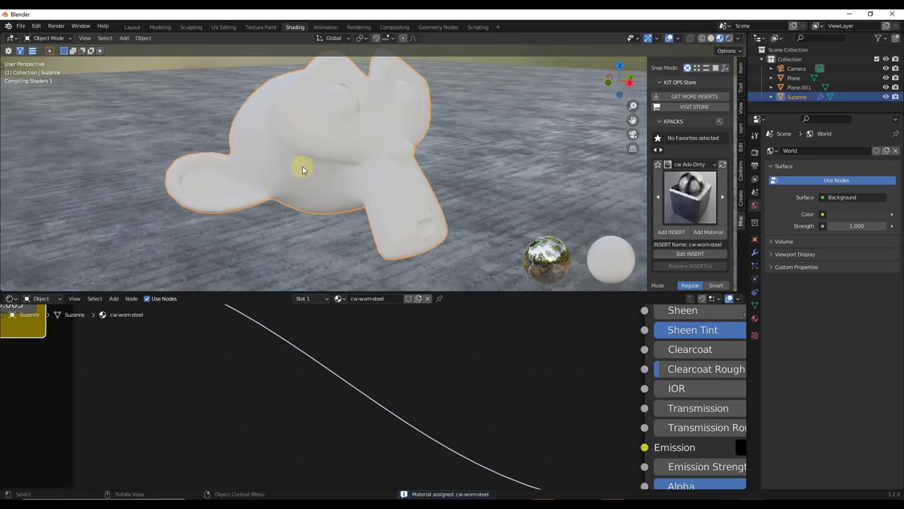
Examine the worn steel surface on the monkey head and the material's normal adjust nodes
{"action": "scroll", "coordinate": [283, 347], "scroll_direction": "down", "scroll_amount": 4}
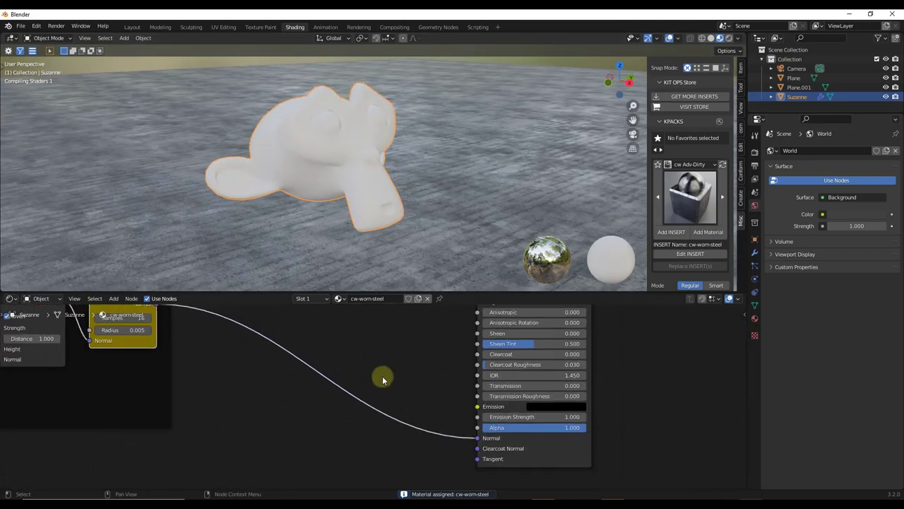
{"action": "scroll", "coordinate": [347, 393], "scroll_direction": "down", "scroll_amount": 2}
{"action": "scroll", "coordinate": [330, 134], "scroll_direction": "up", "scroll_amount": 4}
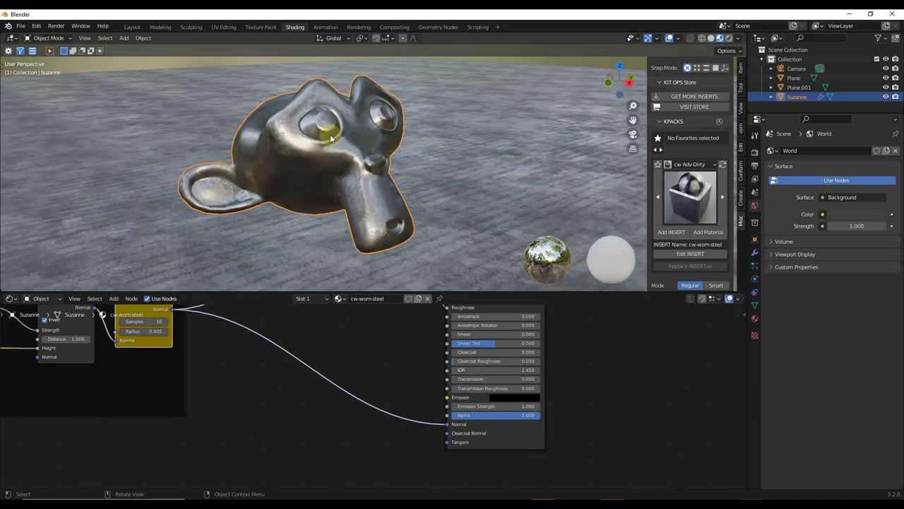
{"action": "scroll", "coordinate": [333, 136], "scroll_direction": "up", "scroll_amount": 3}
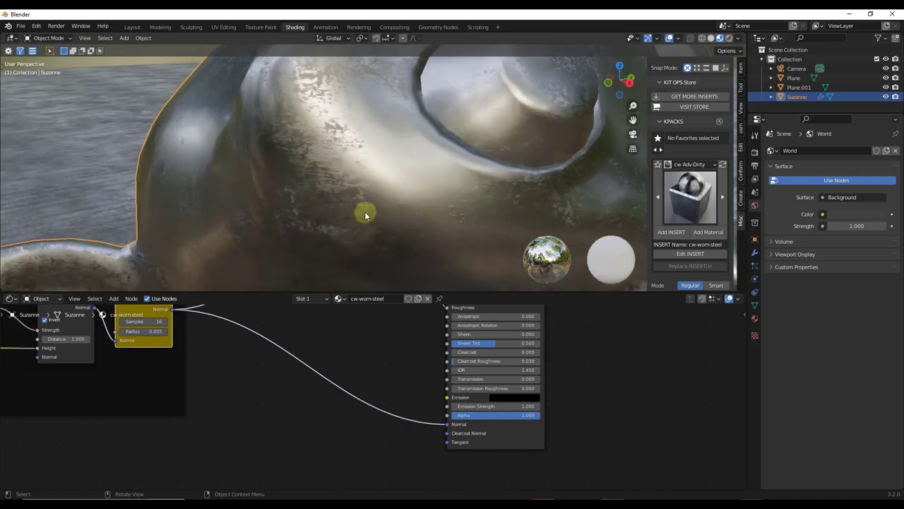
{"action": "scroll", "coordinate": [365, 211], "scroll_direction": "down", "scroll_amount": 3}
{"action": "scroll", "coordinate": [258, 365], "scroll_direction": "down", "scroll_amount": 2}
{"action": "scroll", "coordinate": [283, 401], "scroll_direction": "up", "scroll_amount": 5}
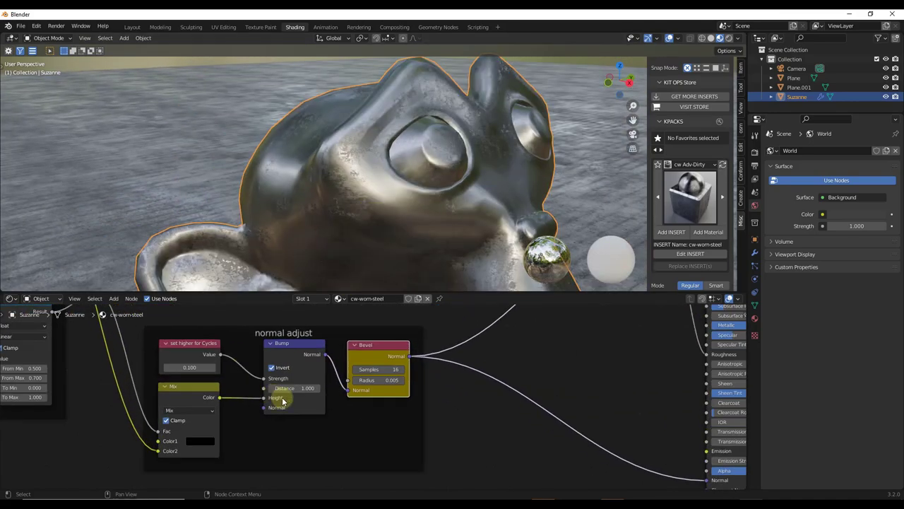
Set the worn steel material's Paint Color node to a medium blue
{"action": "scroll", "coordinate": [291, 389], "scroll_direction": "down", "scroll_amount": 8}
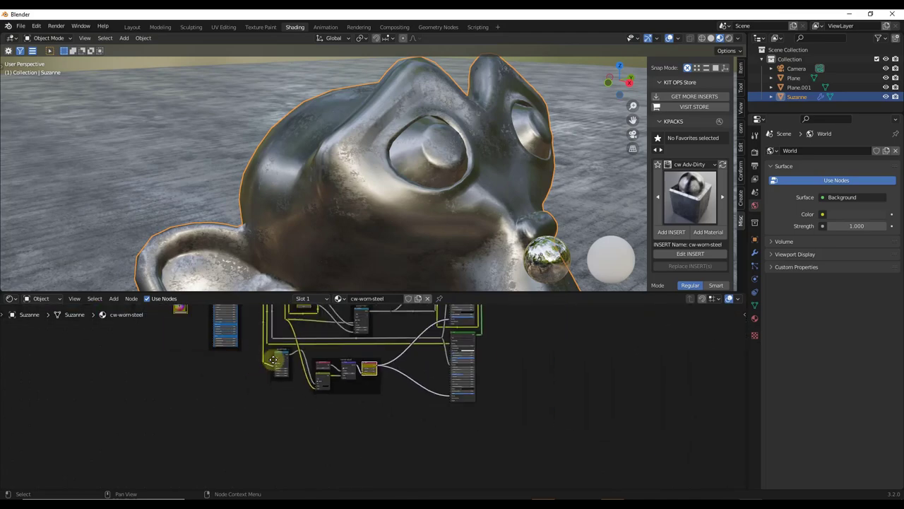
{"action": "scroll", "coordinate": [210, 413], "scroll_direction": "up", "scroll_amount": 10}
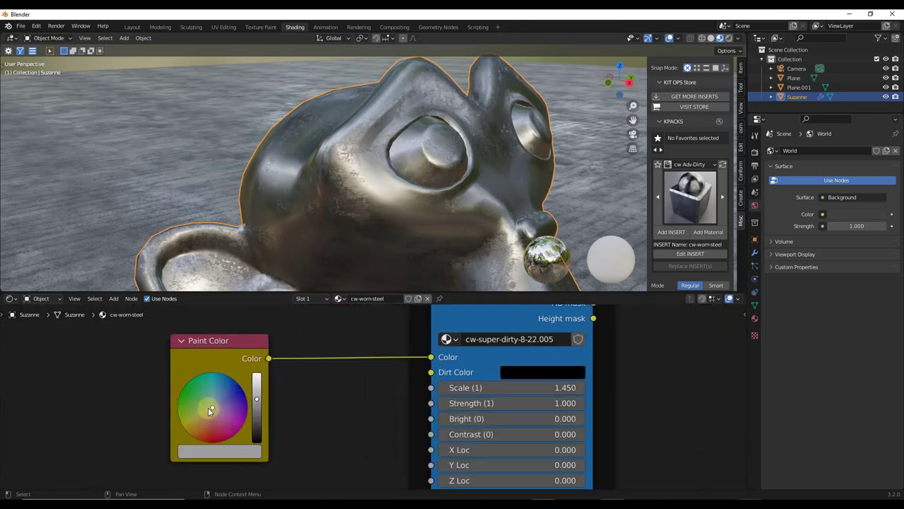
{"action": "mouse_move", "coordinate": [216, 405]}
{"action": "left_mouse_down"}
{"action": "mouse_move", "coordinate": [231, 380]}
{"action": "mouse_move", "coordinate": [240, 393]}
{"action": "mouse_move", "coordinate": [230, 383]}
{"action": "left_mouse_up"}
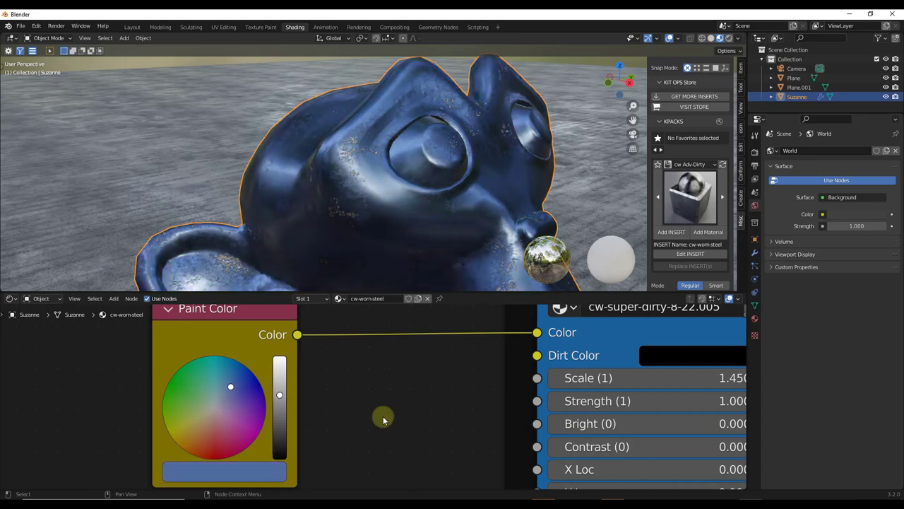
Set the cw-super-dirty node's Scale to 1.850 and Strength to 2.700, and check the dirt on the monkey head
{"action": "scroll", "coordinate": [399, 393], "scroll_direction": "down", "scroll_amount": 2}
{"action": "scroll", "coordinate": [399, 394], "scroll_direction": "down", "scroll_amount": 5}
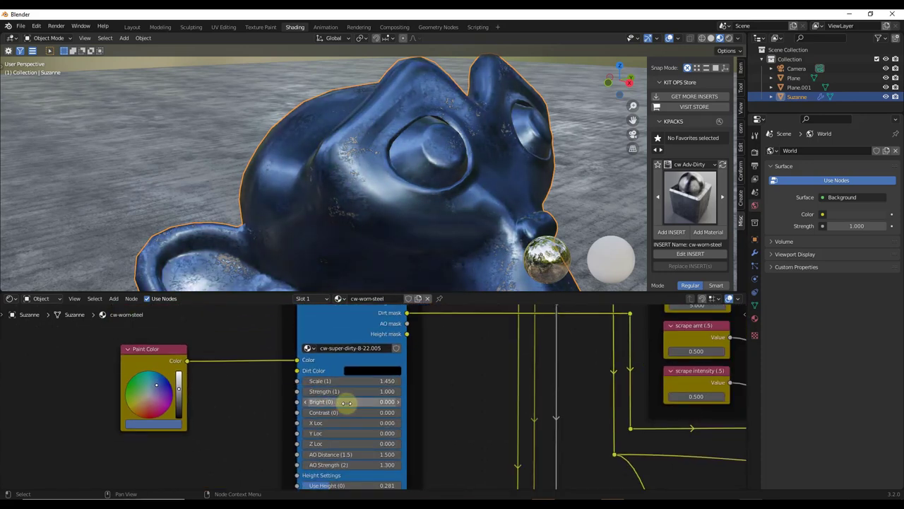
{"action": "scroll", "coordinate": [367, 398], "scroll_direction": "up", "scroll_amount": 8}
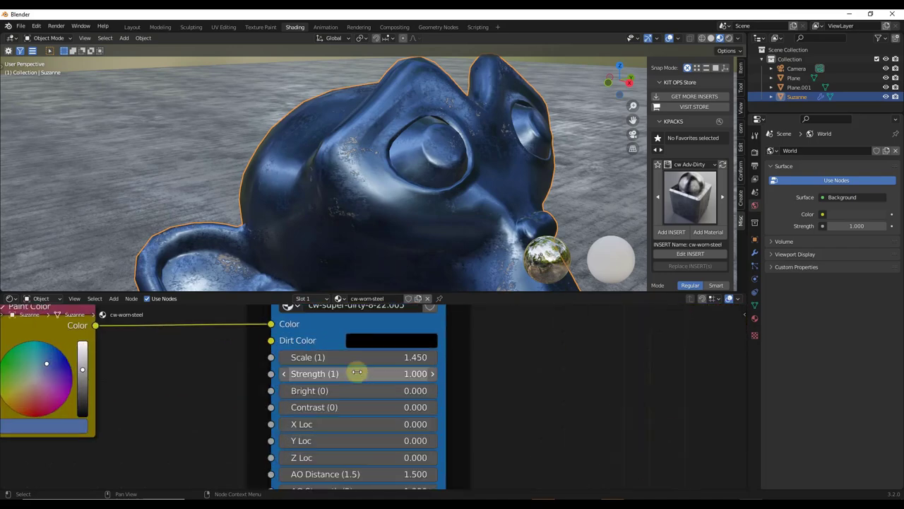
{"action": "left_click_drag", "start_coordinate": [360, 356], "coordinate": [372, 355]}
{"action": "mouse_move", "coordinate": [375, 356]}
{"action": "left_mouse_down"}
{"action": "mouse_move", "coordinate": [360, 353]}
{"action": "mouse_move", "coordinate": [369, 355]}
{"action": "mouse_move", "coordinate": [354, 376]}
{"action": "mouse_move", "coordinate": [373, 375]}
{"action": "mouse_move", "coordinate": [366, 378]}
{"action": "left_mouse_up"}
{"action": "scroll", "coordinate": [384, 141], "scroll_direction": "down", "scroll_amount": 5}
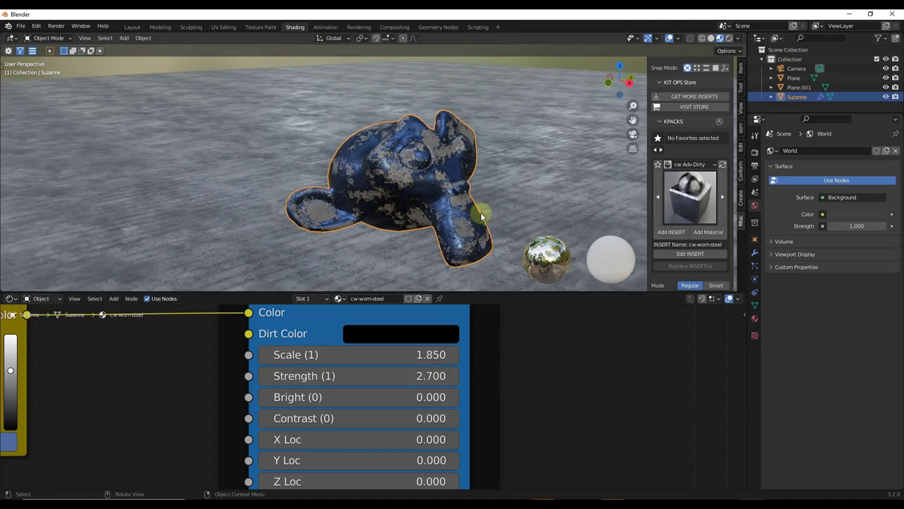
{"action": "scroll", "coordinate": [280, 153], "scroll_direction": "up", "scroll_amount": 8}
{"action": "scroll", "coordinate": [280, 152], "scroll_direction": "down", "scroll_amount": 8}
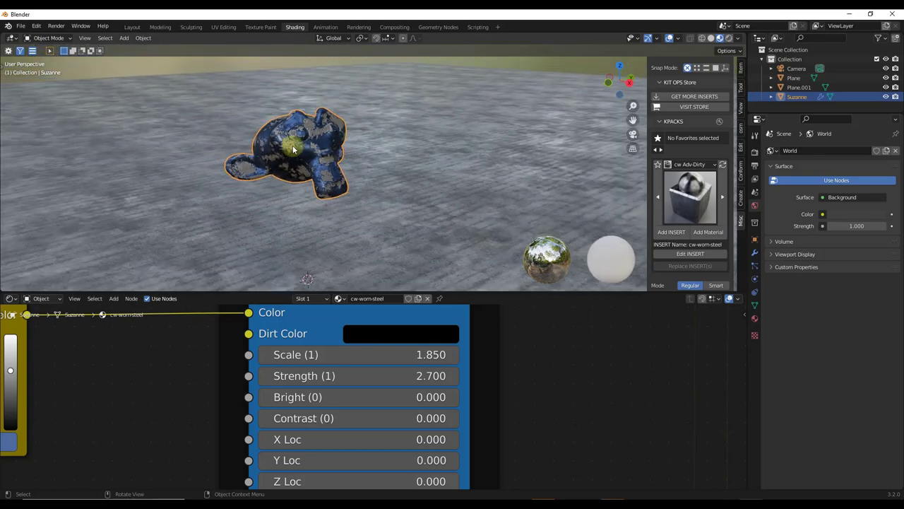
Open the list of available material packs
{"action": "left_click", "coordinate": [687, 202]}
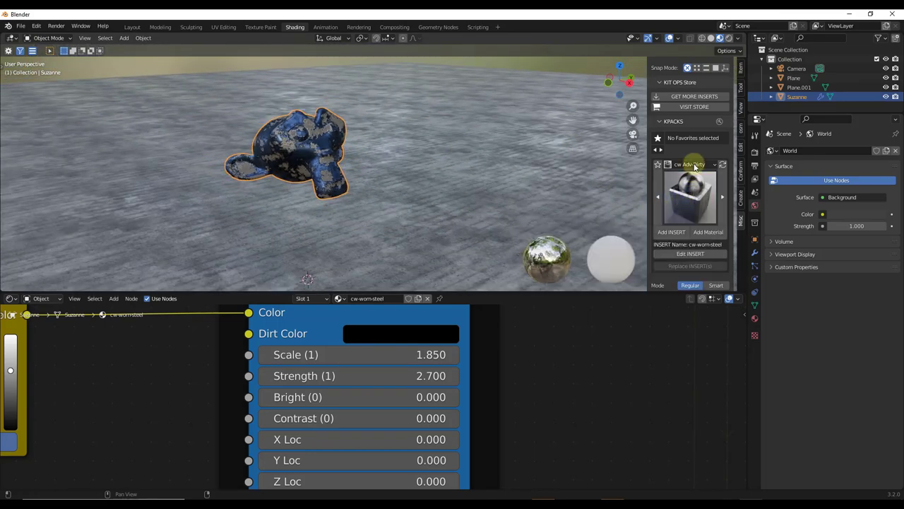
{"action": "left_click", "coordinate": [693, 165]}
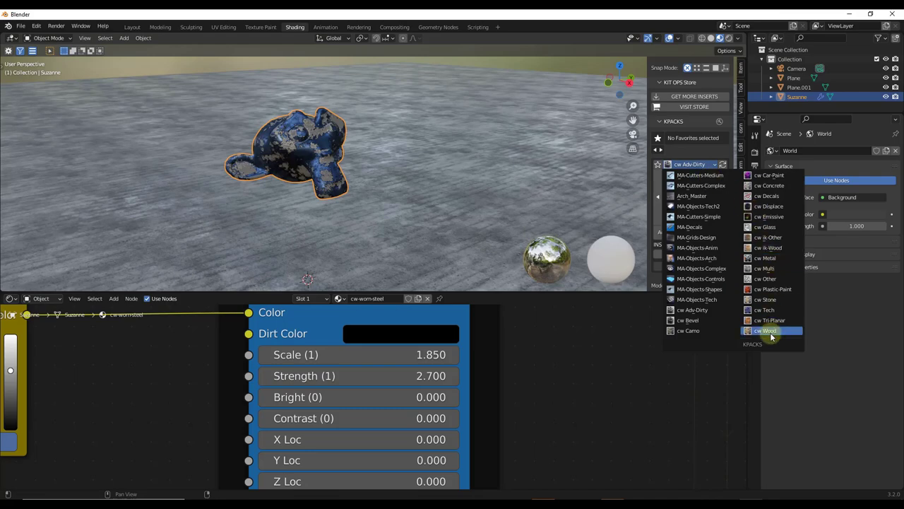
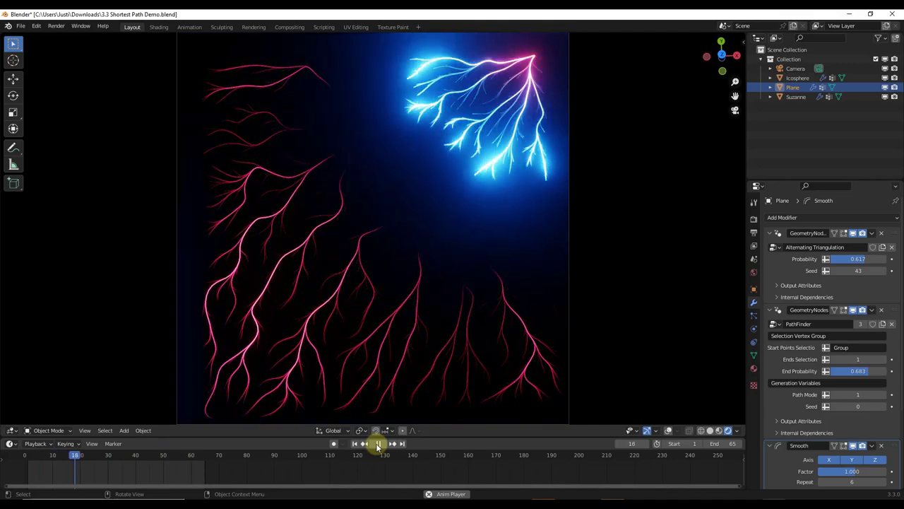
Pause the lightning animation and review the Shortest Paths Demo product page on Gumroad in the browser
{"action": "left_click", "coordinate": [378, 446]}
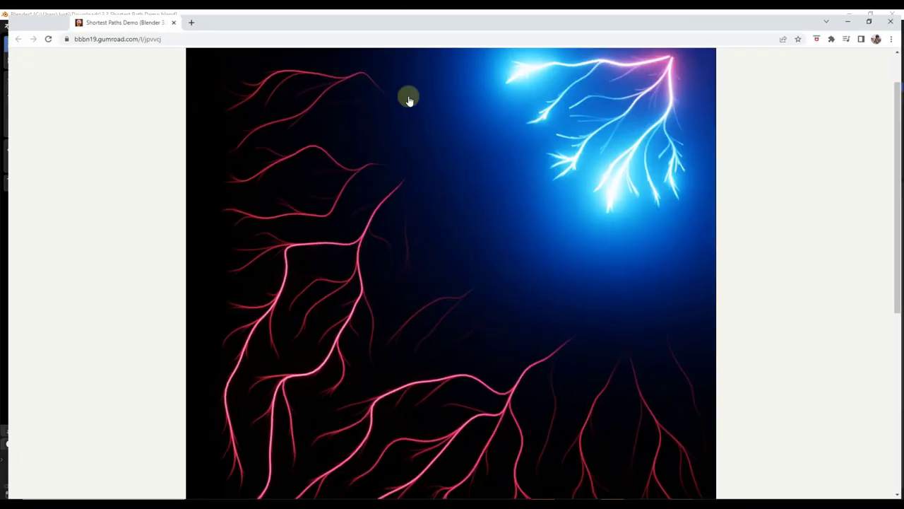
{"action": "left_click", "coordinate": [192, 286]}
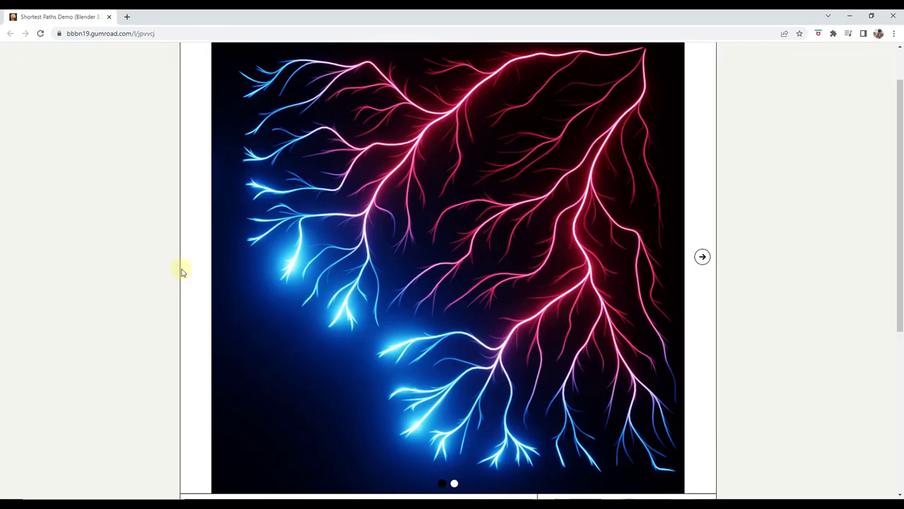
{"action": "scroll", "coordinate": [188, 268], "scroll_direction": "down", "scroll_amount": 5}
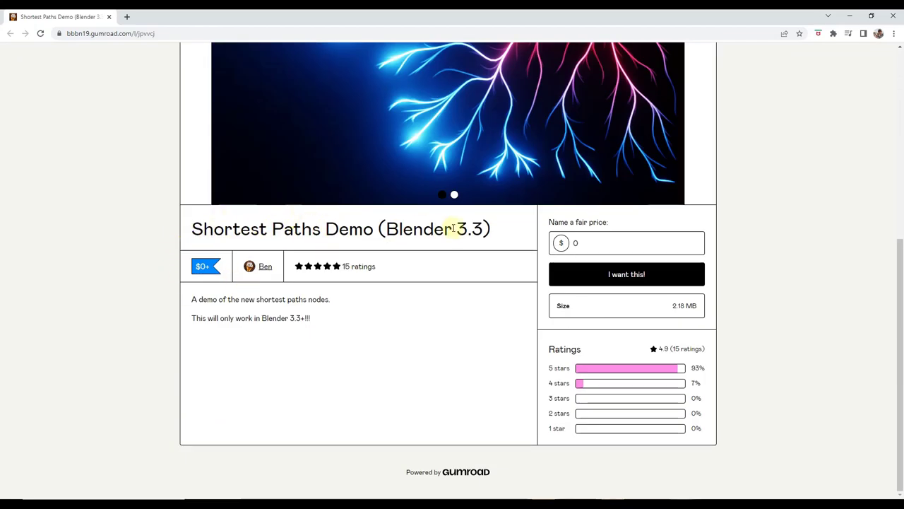
{"action": "scroll", "coordinate": [476, 254], "scroll_direction": "up", "scroll_amount": 4}
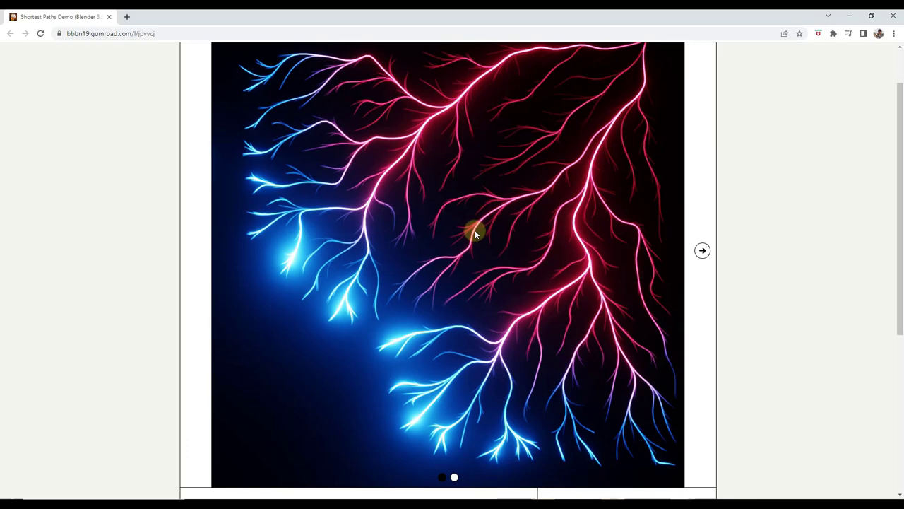
{"action": "left_click", "coordinate": [857, 18]}
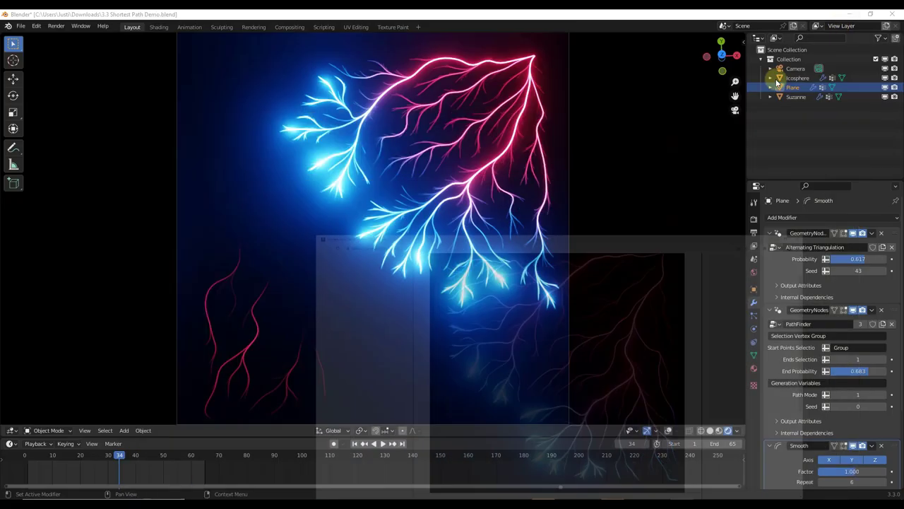
Play the lightning animation in Blender with the Alternating Triangulation Probability at 0.350 and the PathFinder End Probability at 0.192
{"action": "left_click", "coordinate": [382, 444]}
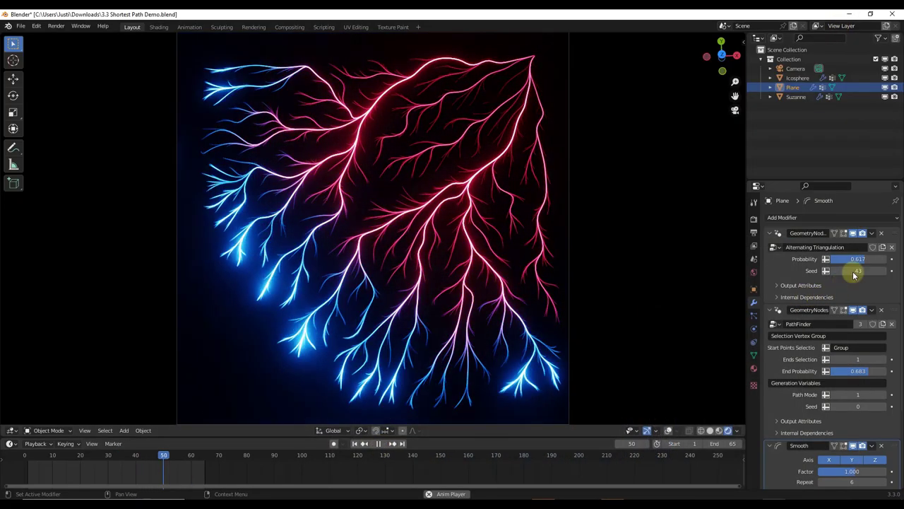
{"action": "left_click_drag", "start_coordinate": [863, 260], "coordinate": [843, 259]}
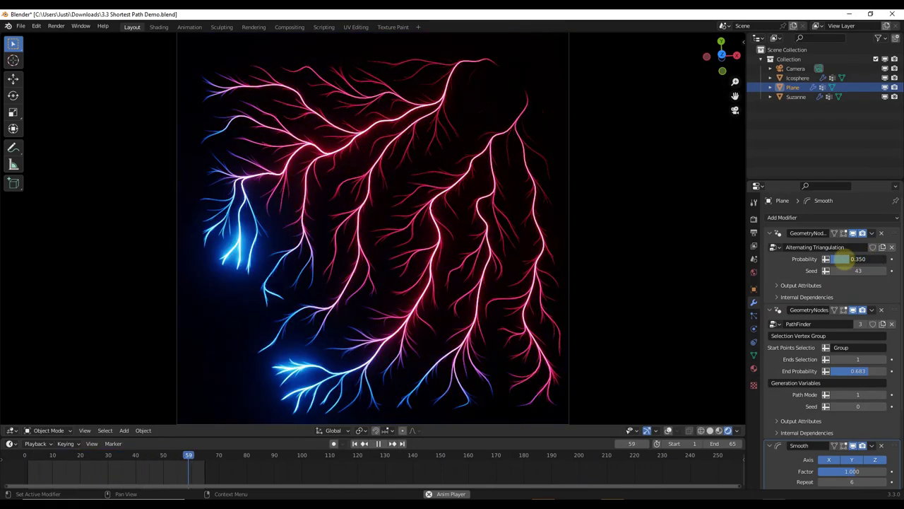
{"action": "left_click_drag", "start_coordinate": [852, 374], "coordinate": [834, 374]}
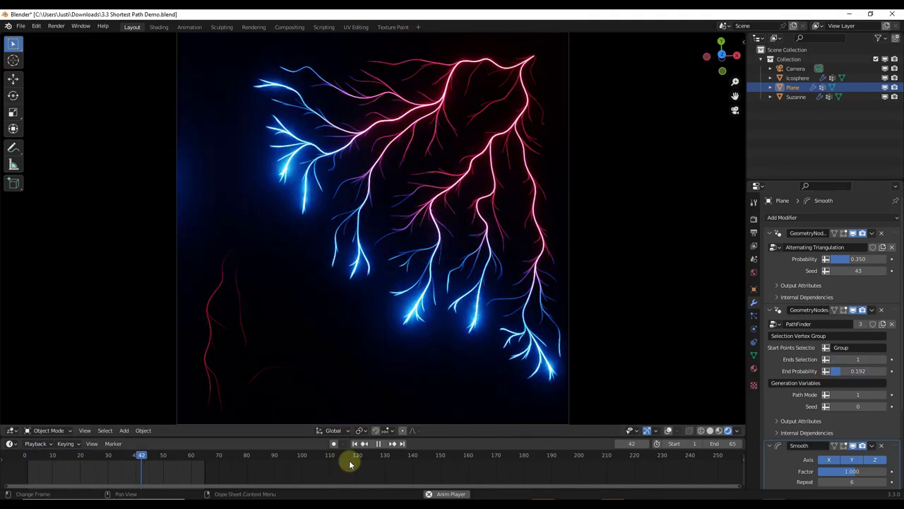
Pause the animation and set the PathFinder modifier's End Probability to 0.833 and Seed to 71
{"action": "left_click", "coordinate": [378, 443]}
{"action": "left_click_drag", "start_coordinate": [841, 374], "coordinate": [882, 372]}
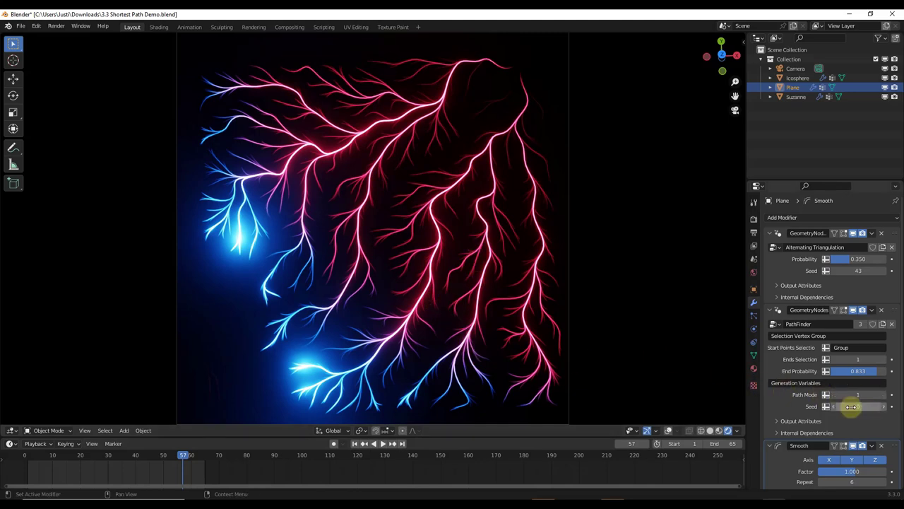
{"action": "left_click_drag", "start_coordinate": [855, 407], "coordinate": [891, 406]}
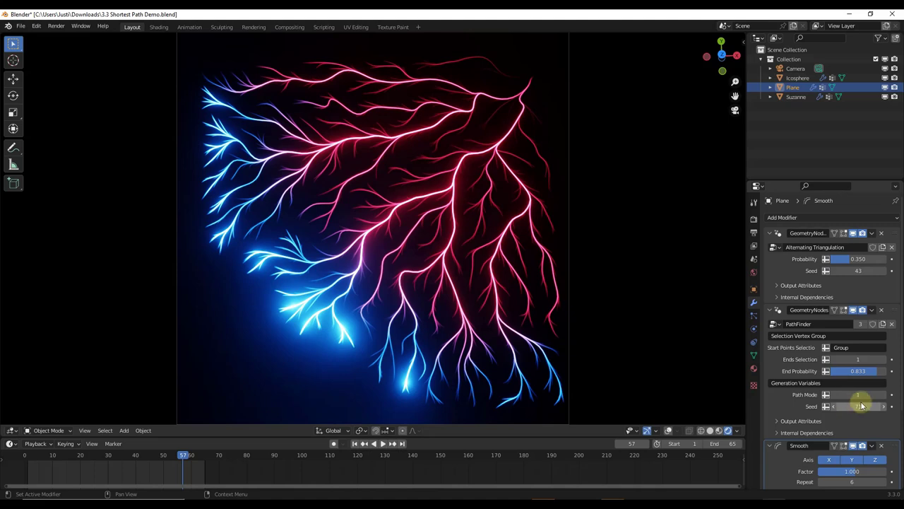
Try PathFinder Path Modes 2 through 4 on the plane and play the animation to preview the pattern
{"action": "left_click", "coordinate": [883, 394]}
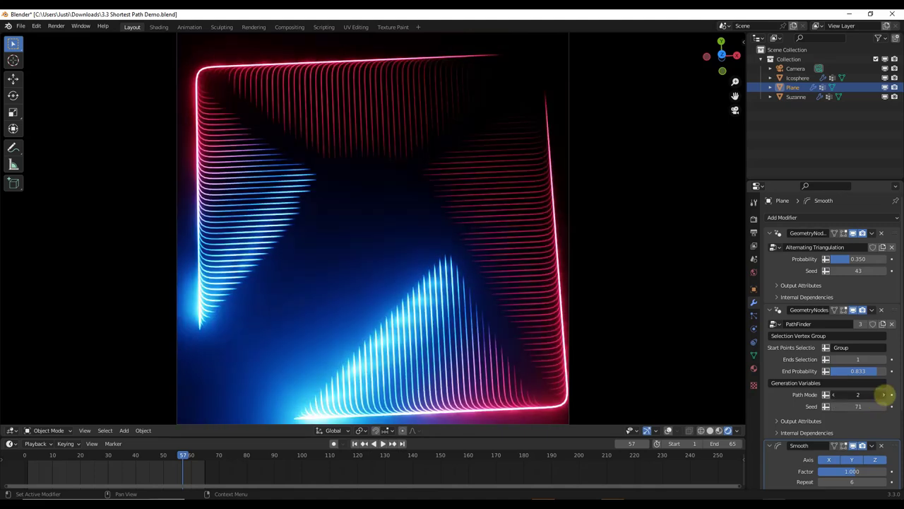
{"action": "left_click", "coordinate": [883, 394]}
{"action": "left_click", "coordinate": [883, 394]}
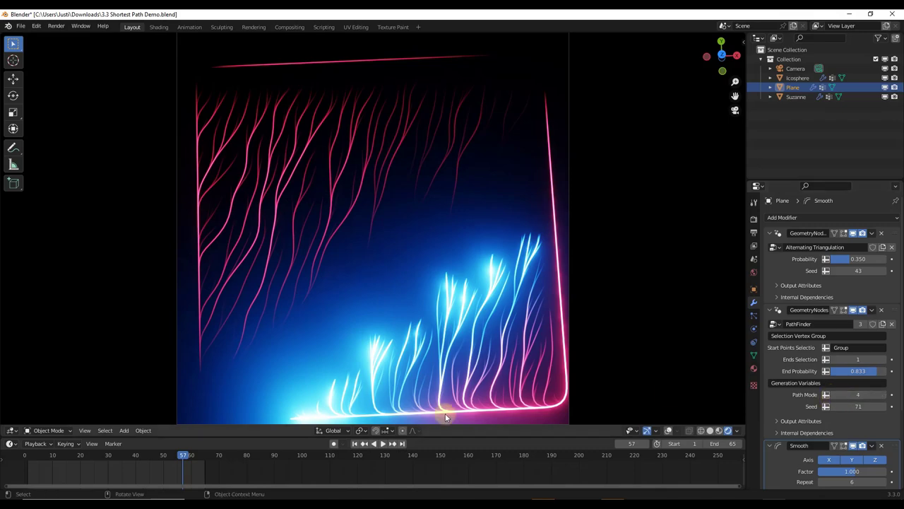
{"action": "left_click", "coordinate": [382, 443]}
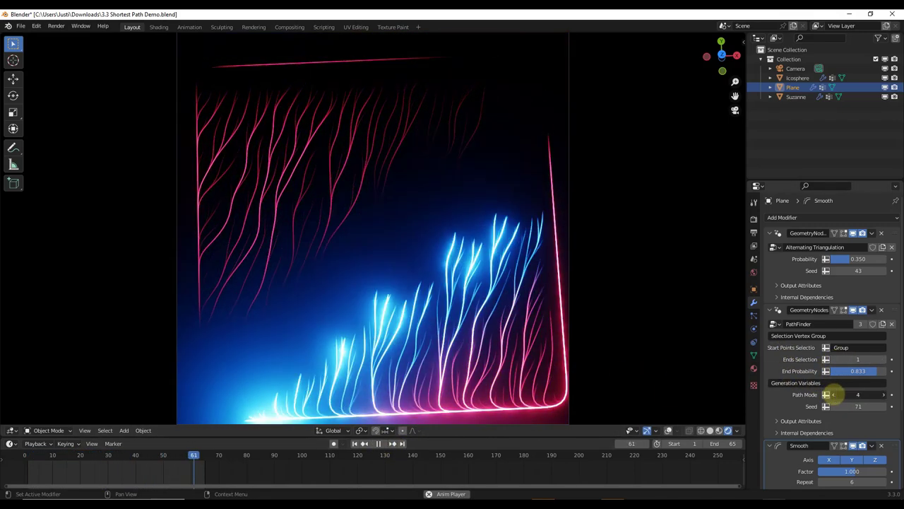
{"action": "left_click", "coordinate": [834, 395]}
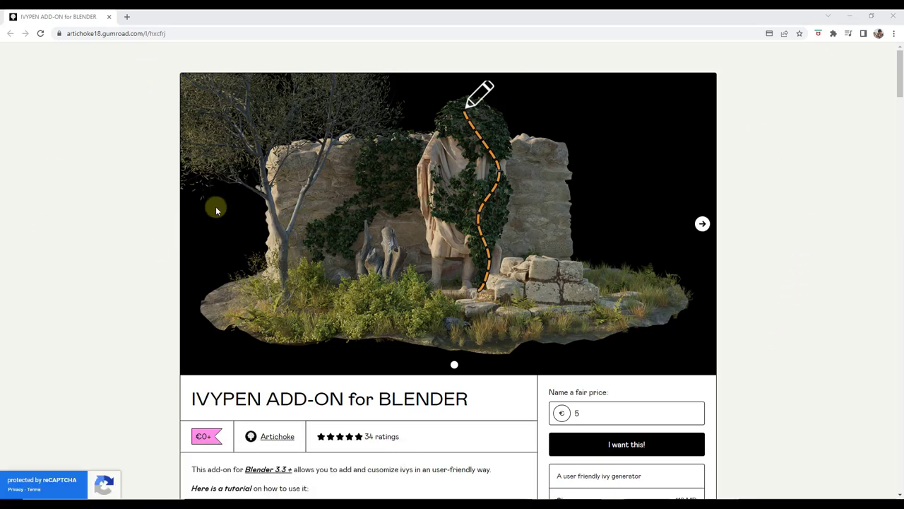
Review the IvyPen add-on's Gumroad page, including its installation notes, leaf collection and ivy parameter examples
{"action": "scroll", "coordinate": [128, 208], "scroll_direction": "down", "scroll_amount": 2}
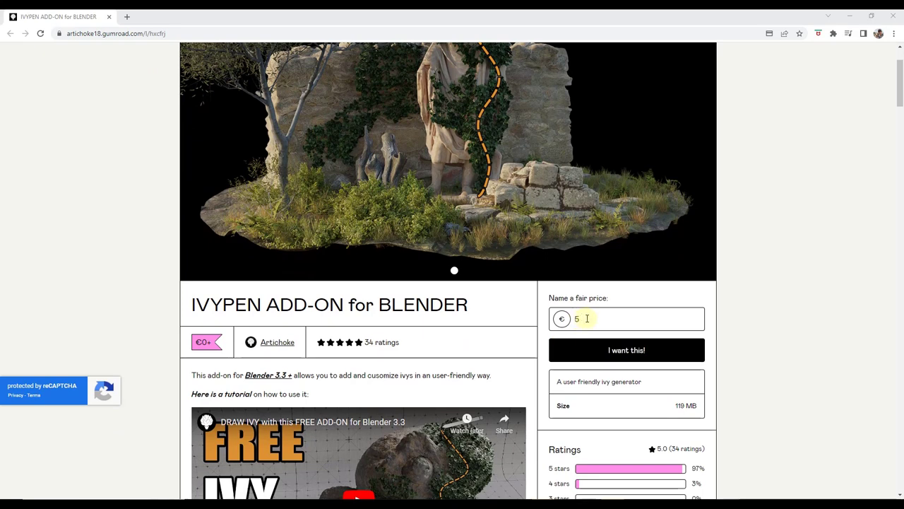
{"action": "scroll", "coordinate": [757, 257], "scroll_direction": "up", "scroll_amount": 2}
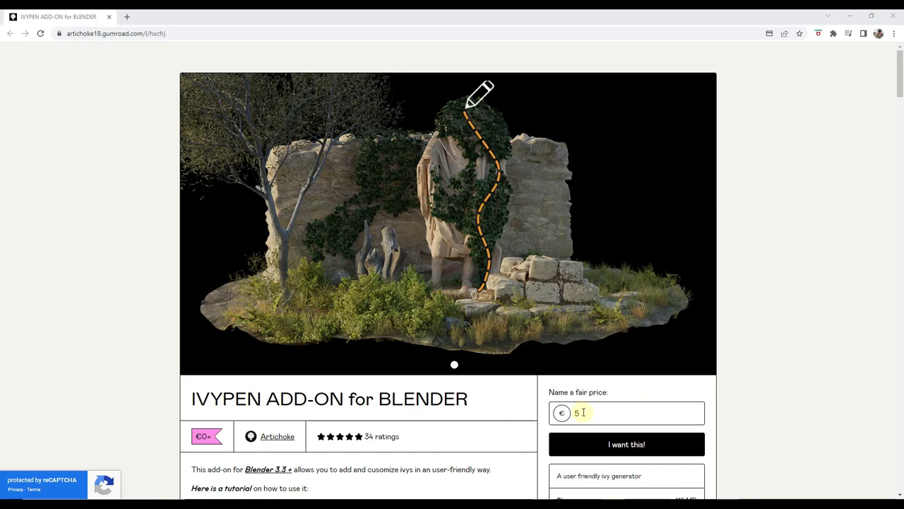
{"action": "scroll", "coordinate": [506, 403], "scroll_direction": "down", "scroll_amount": 1}
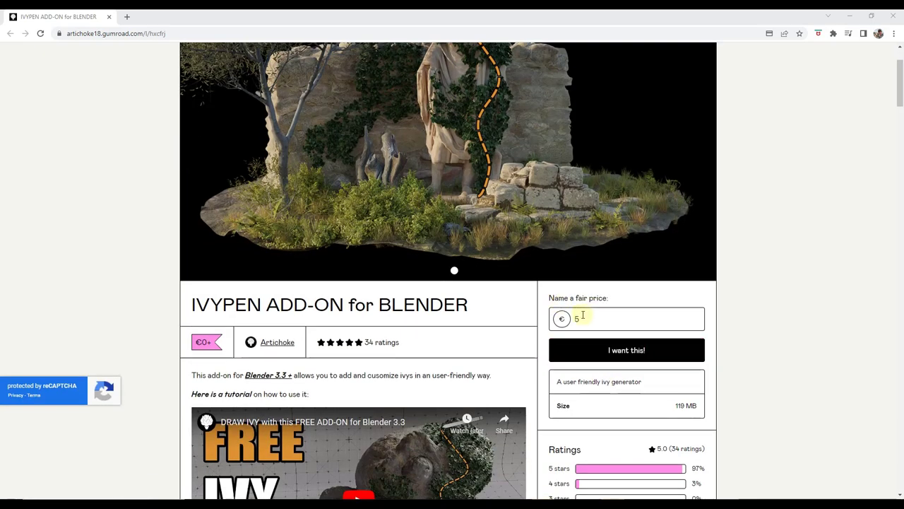
{"action": "scroll", "coordinate": [464, 342], "scroll_direction": "down", "scroll_amount": 2}
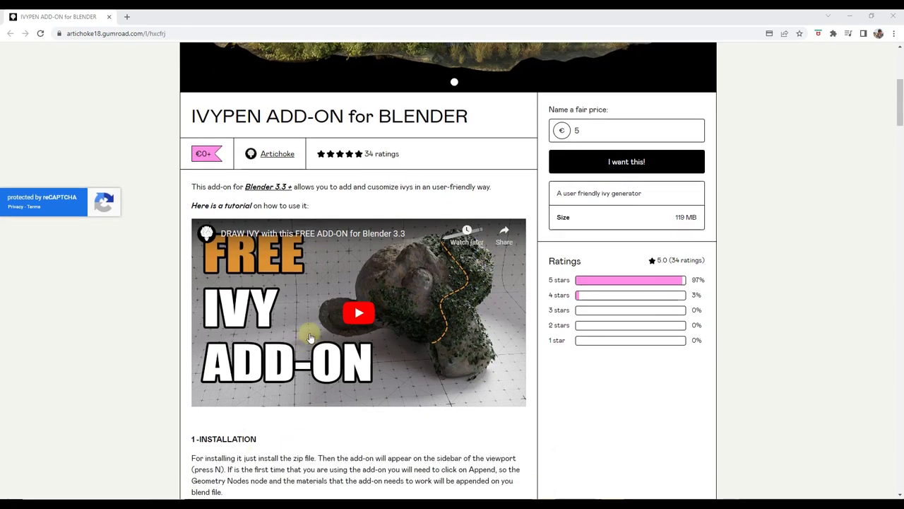
{"action": "scroll", "coordinate": [360, 332], "scroll_direction": "down", "scroll_amount": 3}
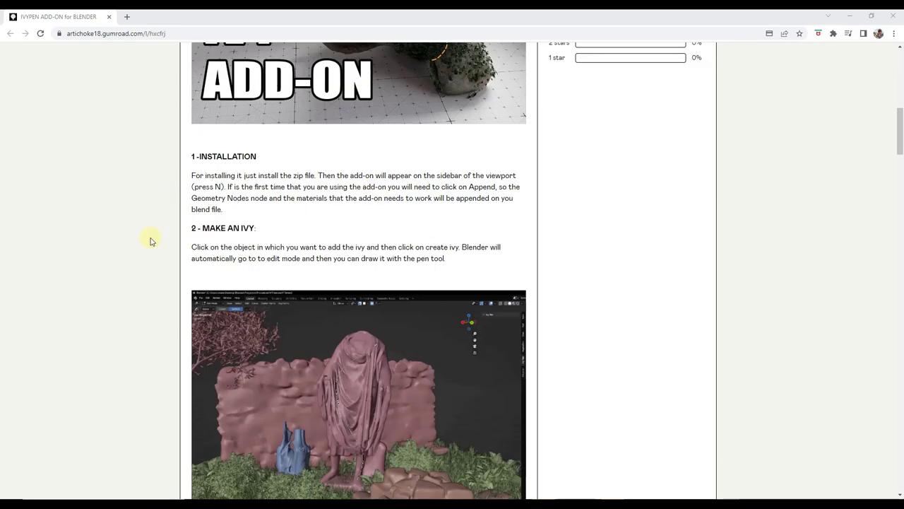
{"action": "scroll", "coordinate": [243, 313], "scroll_direction": "down", "scroll_amount": 8}
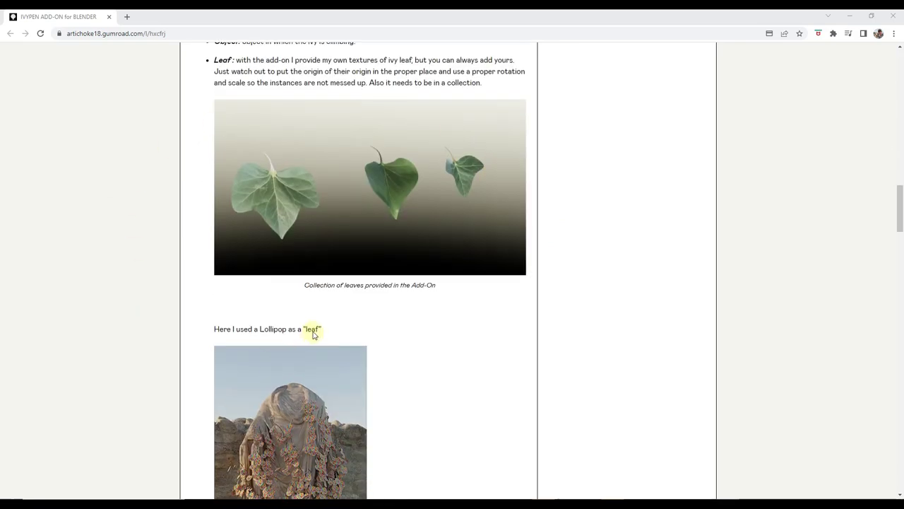
{"action": "scroll", "coordinate": [314, 336], "scroll_direction": "down", "scroll_amount": 11}
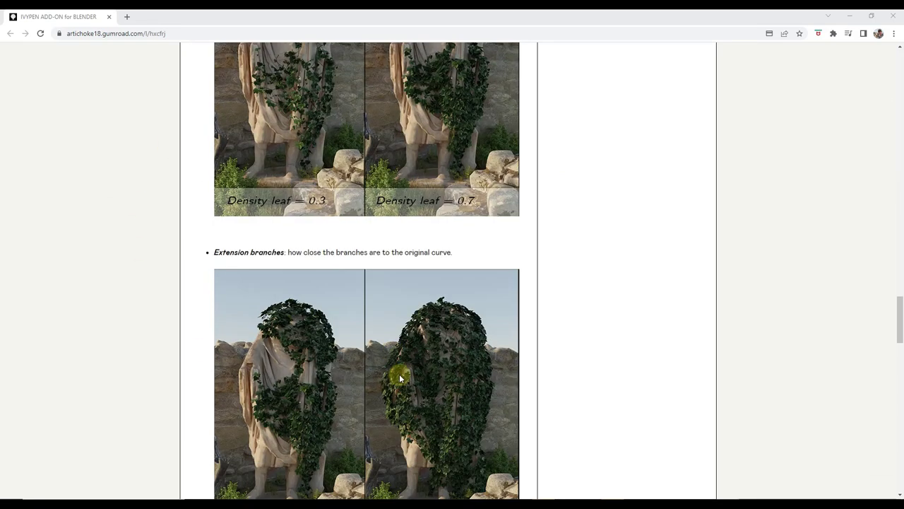
{"action": "scroll", "coordinate": [399, 378], "scroll_direction": "down", "scroll_amount": 10}
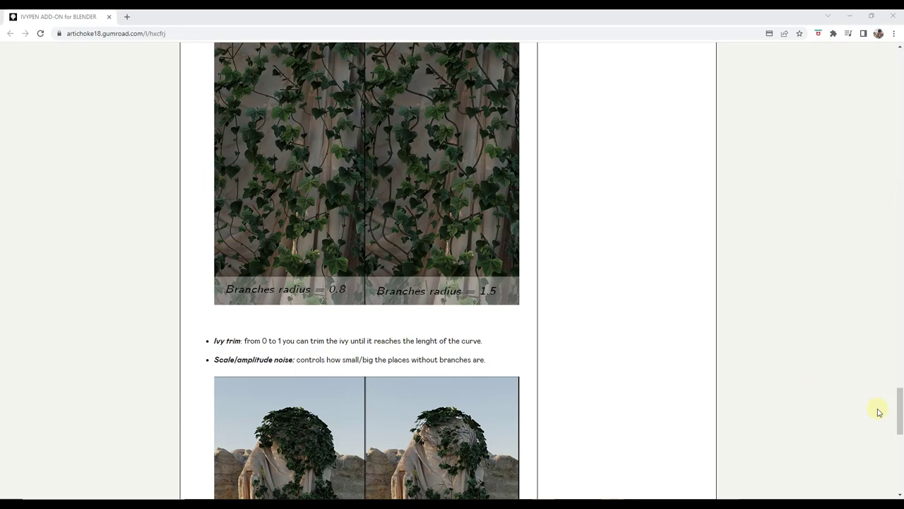
{"action": "left_click_drag", "start_coordinate": [901, 410], "coordinate": [900, 132]}
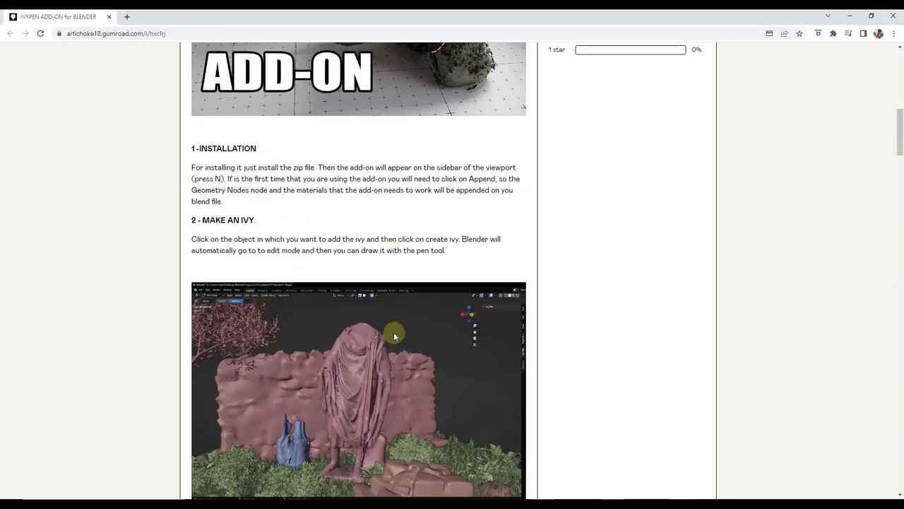
Switch to Blender, append the Ivy Pen assets, and move the appended leaves and curve away from the low-poly animal
{"action": "key", "text": "alt+Tab"}
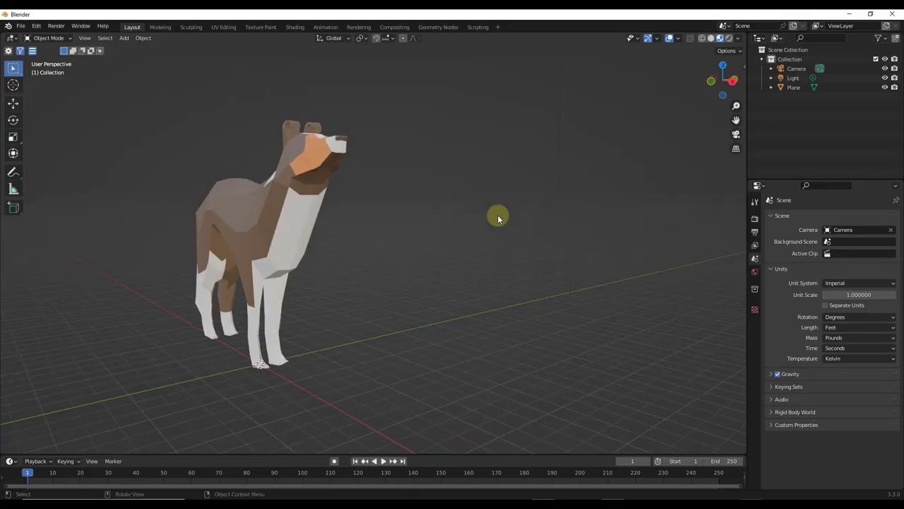
{"action": "key", "text": "n"}
{"action": "left_click", "coordinate": [742, 211]}
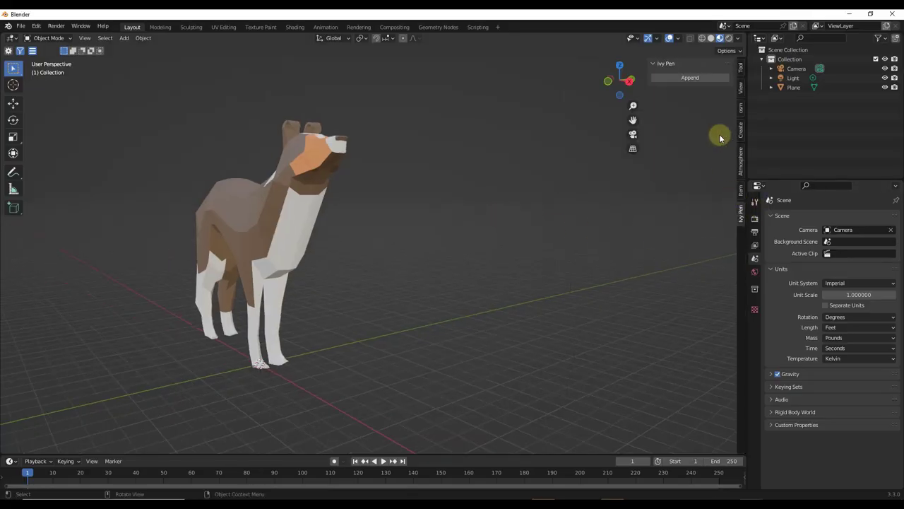
{"action": "left_click", "coordinate": [689, 78]}
{"action": "mouse_move", "coordinate": [450, 144]}
{"action": "middle_mouse_down"}
{"action": "mouse_move", "coordinate": [440, 157]}
{"action": "mouse_move", "coordinate": [369, 117]}
{"action": "middle_mouse_up"}
{"action": "scroll", "coordinate": [325, 206], "scroll_direction": "down", "scroll_amount": 2}
{"action": "key", "text": "g"}
{"action": "left_click", "coordinate": [433, 161]}
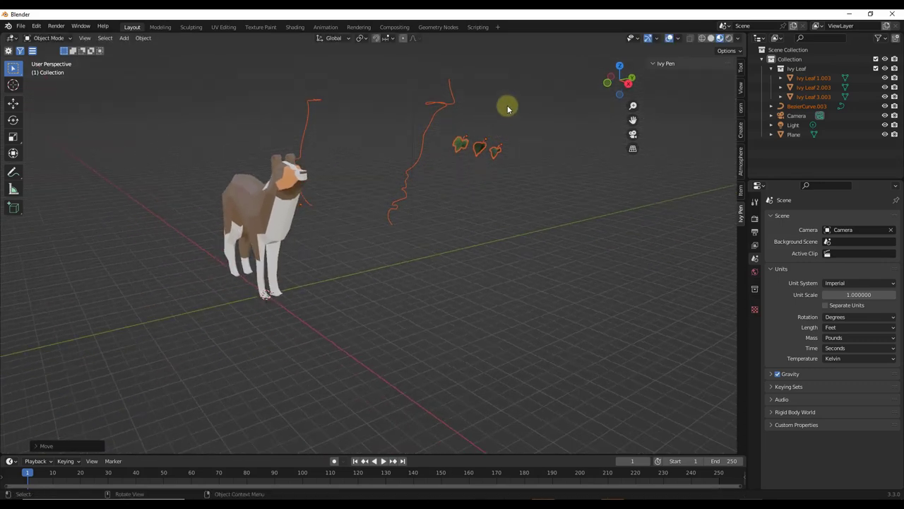
Examine the appended ivy leaf meshes up close
{"action": "middle_click_drag", "start_coordinate": [506, 113], "coordinate": [486, 83]}
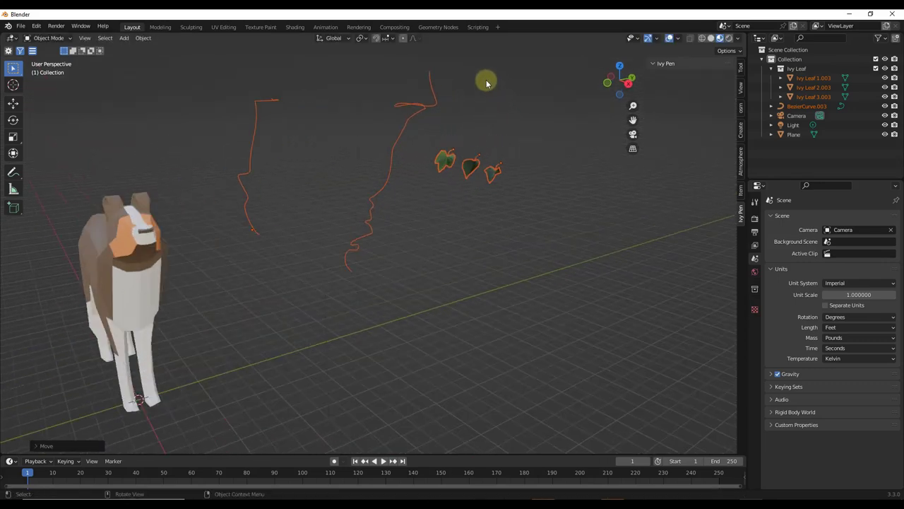
{"action": "left_click", "coordinate": [493, 175]}
{"action": "scroll", "coordinate": [492, 171], "scroll_direction": "up", "scroll_amount": 8}
{"action": "scroll", "coordinate": [404, 148], "scroll_direction": "down", "scroll_amount": 6}
{"action": "scroll", "coordinate": [396, 146], "scroll_direction": "up", "scroll_amount": 4}
{"action": "scroll", "coordinate": [440, 145], "scroll_direction": "down", "scroll_amount": 10}
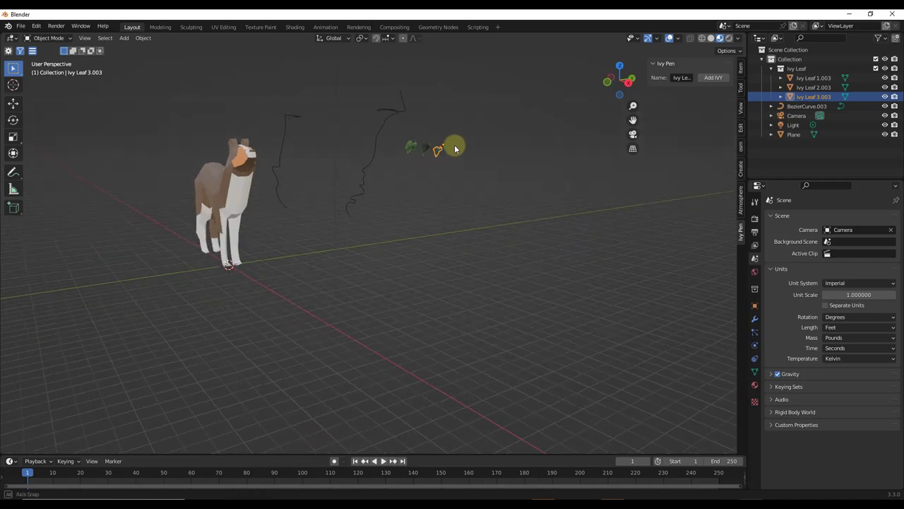
Add an Ivy Pen ivy to the low-poly animal and draw its curve across the back and chest
{"action": "key", "text": "KP_Decimal"}
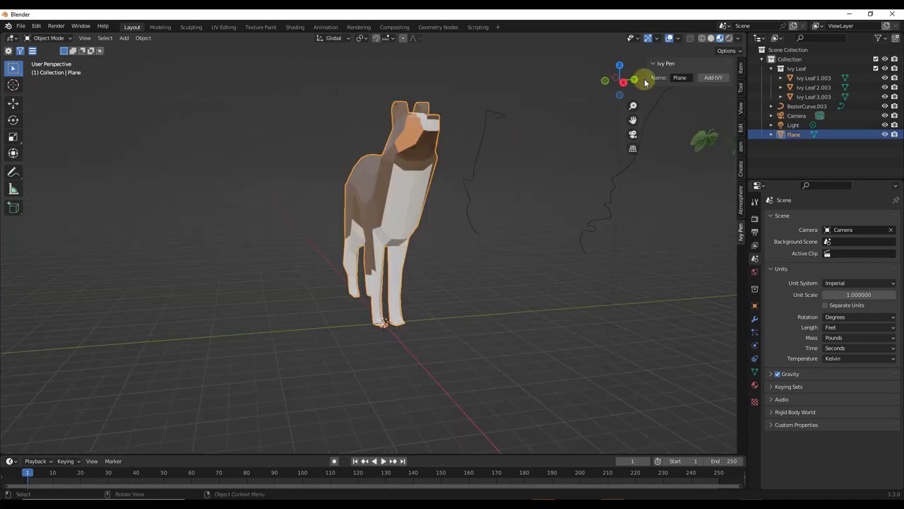
{"action": "left_click", "coordinate": [721, 80]}
{"action": "middle_click_drag", "start_coordinate": [322, 212], "coordinate": [345, 214]}
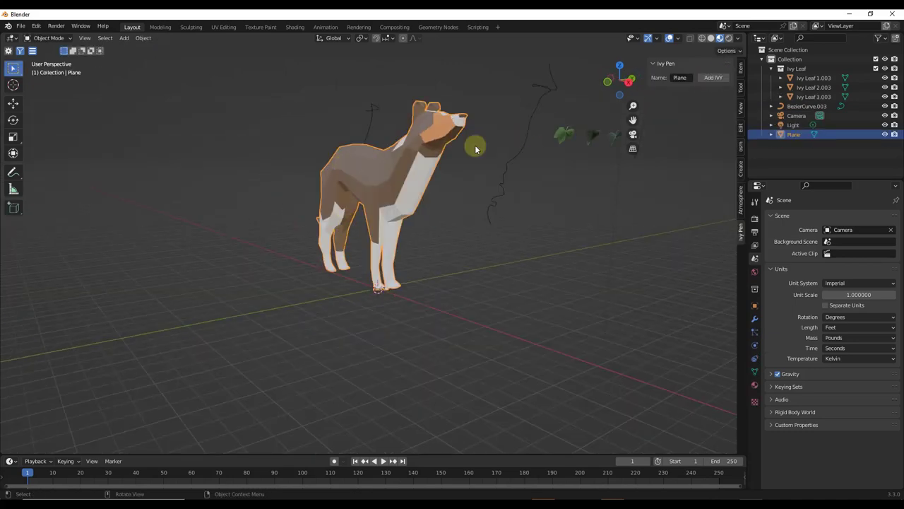
{"action": "left_click", "coordinate": [709, 77]}
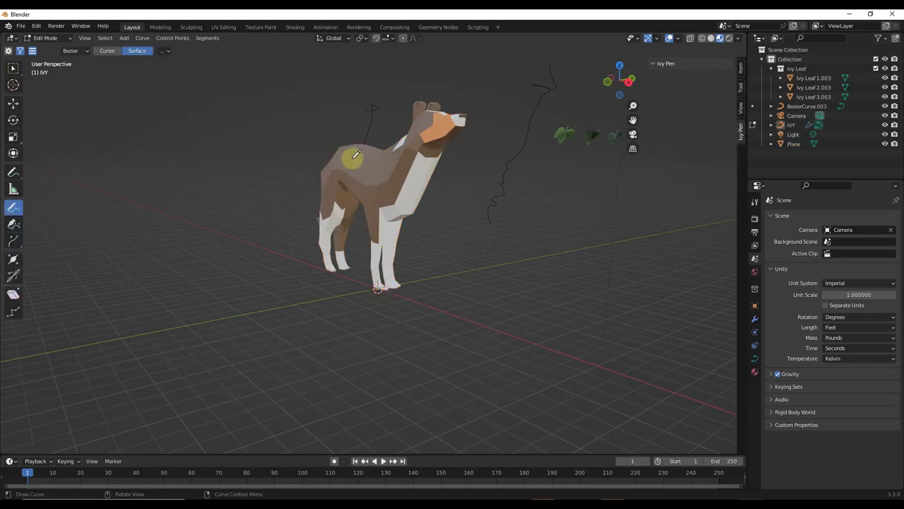
{"action": "left_click_drag", "start_coordinate": [423, 177], "coordinate": [415, 191]}
{"action": "scroll", "coordinate": [396, 174], "scroll_direction": "up", "scroll_amount": 5}
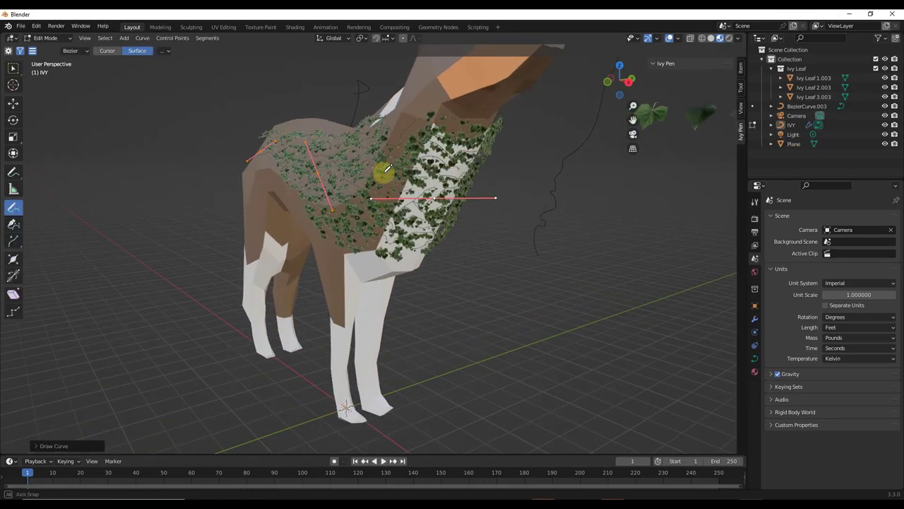
{"action": "middle_click_drag", "start_coordinate": [440, 173], "coordinate": [387, 164]}
{"action": "mouse_move", "coordinate": [450, 144]}
{"action": "left_mouse_down"}
{"action": "mouse_move", "coordinate": [370, 182]}
{"action": "mouse_move", "coordinate": [265, 188]}
{"action": "left_mouse_up"}
{"action": "mouse_move", "coordinate": [264, 188]}
{"action": "middle_mouse_down"}
{"action": "mouse_move", "coordinate": [344, 202]}
{"action": "mouse_move", "coordinate": [450, 190]}
{"action": "mouse_move", "coordinate": [410, 186]}
{"action": "mouse_move", "coordinate": [343, 233]}
{"action": "mouse_move", "coordinate": [382, 232]}
{"action": "mouse_move", "coordinate": [346, 224]}
{"action": "mouse_move", "coordinate": [376, 213]}
{"action": "middle_mouse_up"}
{"action": "scroll", "coordinate": [378, 208], "scroll_direction": "up", "scroll_amount": 3}
Leave curve editing and set the ivy modifier's Density branches to 2.87' and Density leaf to 0.580
{"action": "key", "text": "Tab"}
{"action": "left_click", "coordinate": [376, 213]}
{"action": "left_click", "coordinate": [382, 206]}
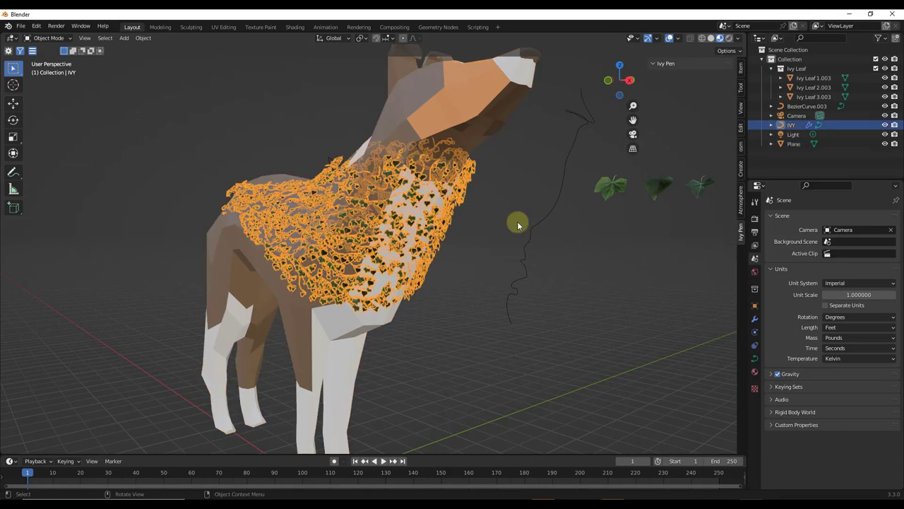
{"action": "left_click", "coordinate": [755, 319]}
{"action": "mouse_move", "coordinate": [853, 286]}
{"action": "left_mouse_down"}
{"action": "mouse_move", "coordinate": [840, 289]}
{"action": "mouse_move", "coordinate": [853, 286]}
{"action": "mouse_move", "coordinate": [853, 298]}
{"action": "left_mouse_up"}
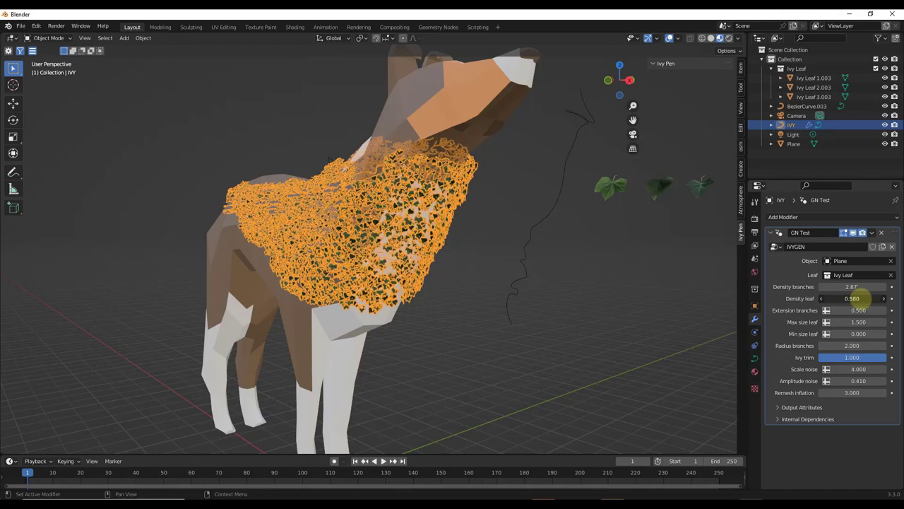
{"action": "middle_click_drag", "start_coordinate": [640, 276], "coordinate": [409, 228]}
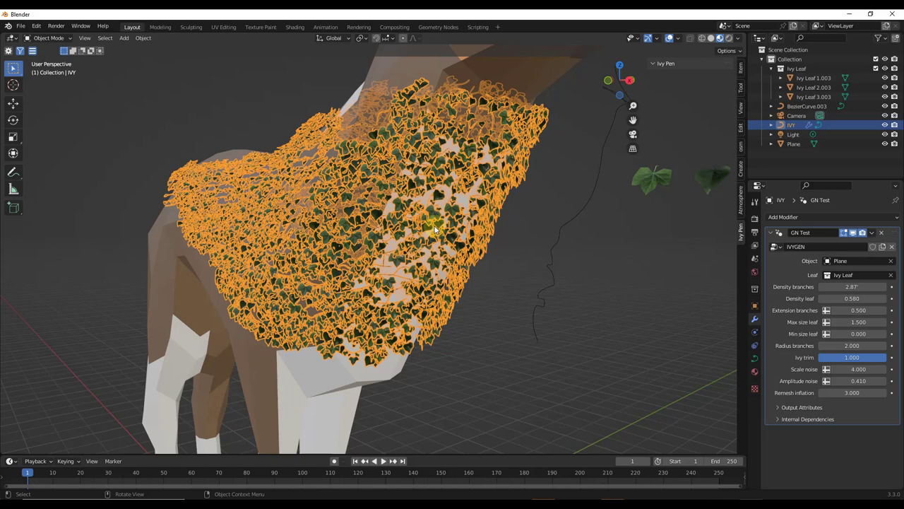
{"action": "scroll", "coordinate": [436, 229], "scroll_direction": "down", "scroll_amount": 4}
{"action": "middle_click_drag", "start_coordinate": [427, 184], "coordinate": [424, 189]}
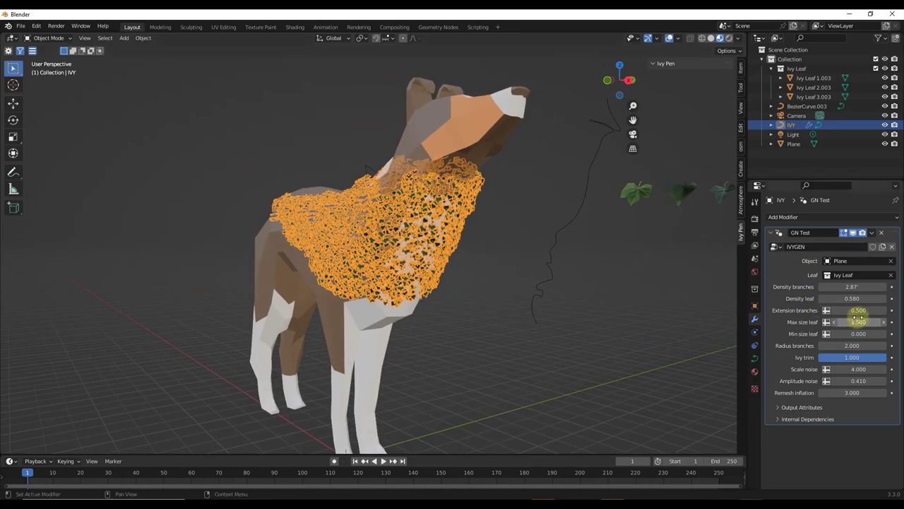
Set the ivy's Max size leaf to 3.320, Min size leaf to 0.130 and Radius branches to 3.170
{"action": "left_click_drag", "start_coordinate": [871, 321], "coordinate": [55, 326]}
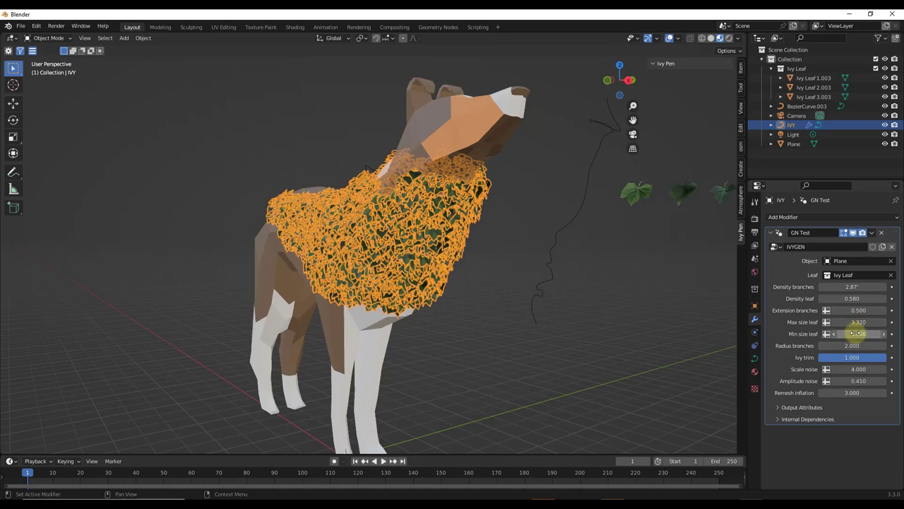
{"action": "left_click_drag", "start_coordinate": [866, 333], "coordinate": [866, 332]}
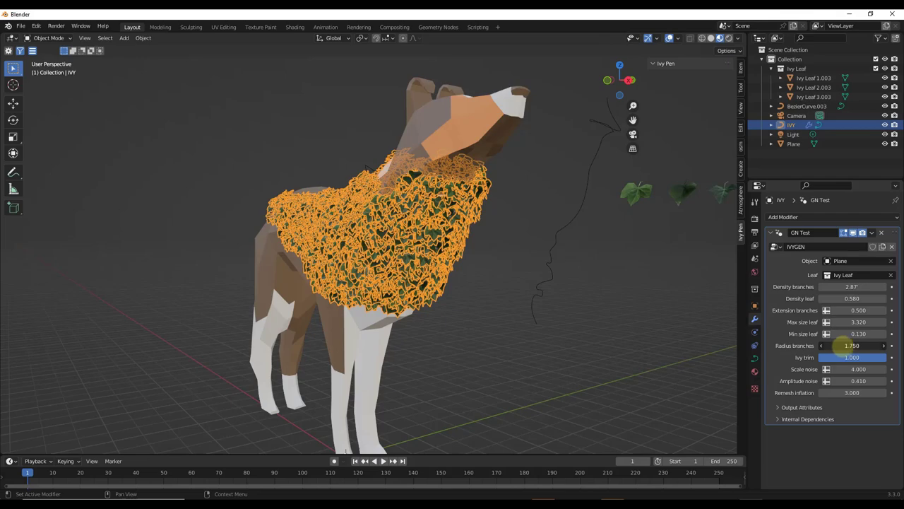
{"action": "left_click_drag", "start_coordinate": [852, 345], "coordinate": [855, 345]}
{"action": "scroll", "coordinate": [414, 218], "scroll_direction": "up", "scroll_amount": 4}
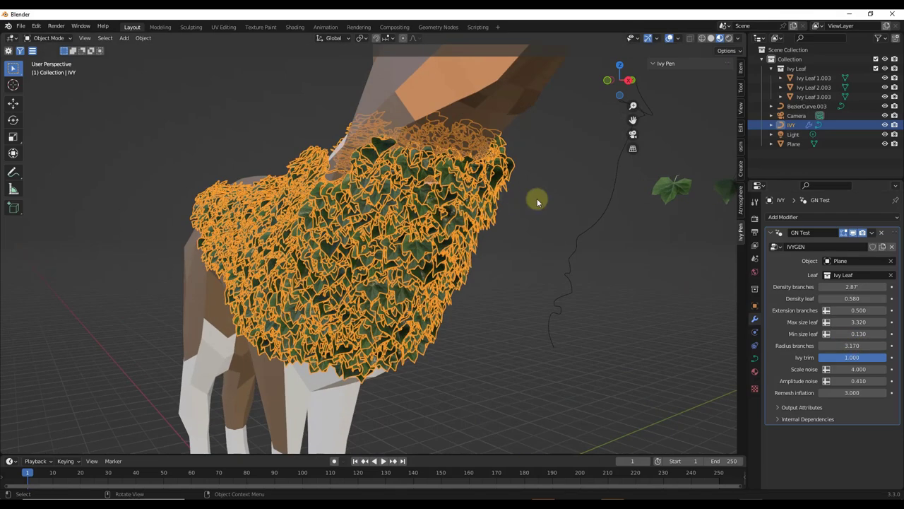
{"action": "left_click", "coordinate": [537, 198]}
{"action": "scroll", "coordinate": [389, 212], "scroll_direction": "up", "scroll_amount": 1}
{"action": "mouse_move", "coordinate": [357, 212]}
{"action": "middle_mouse_down"}
{"action": "mouse_move", "coordinate": [399, 225]}
{"action": "mouse_move", "coordinate": [395, 236]}
{"action": "mouse_move", "coordinate": [353, 217]}
{"action": "middle_mouse_up"}
{"action": "scroll", "coordinate": [353, 217], "scroll_direction": "down", "scroll_amount": 5}
{"action": "scroll", "coordinate": [381, 210], "scroll_direction": "down", "scroll_amount": 3}
Duplicate the third ivy leaf along the global Y axis and place the copy beside the original
{"action": "left_click", "coordinate": [812, 77]}
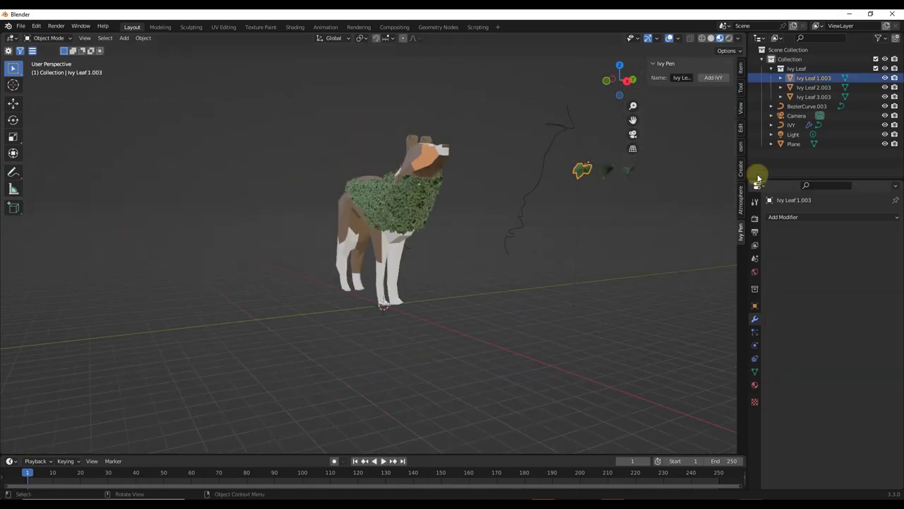
{"action": "left_click", "coordinate": [741, 201]}
{"action": "scroll", "coordinate": [612, 171], "scroll_direction": "up", "scroll_amount": 5}
{"action": "scroll", "coordinate": [486, 169], "scroll_direction": "down", "scroll_amount": 2}
{"action": "middle_click_drag", "start_coordinate": [560, 161], "coordinate": [444, 175]}
{"action": "left_click", "coordinate": [444, 175]}
{"action": "scroll", "coordinate": [444, 184], "scroll_direction": "up", "scroll_amount": 3}
{"action": "scroll", "coordinate": [444, 183], "scroll_direction": "up", "scroll_amount": 4}
{"action": "key", "text": "shift+d"}
{"action": "key", "text": "y"}
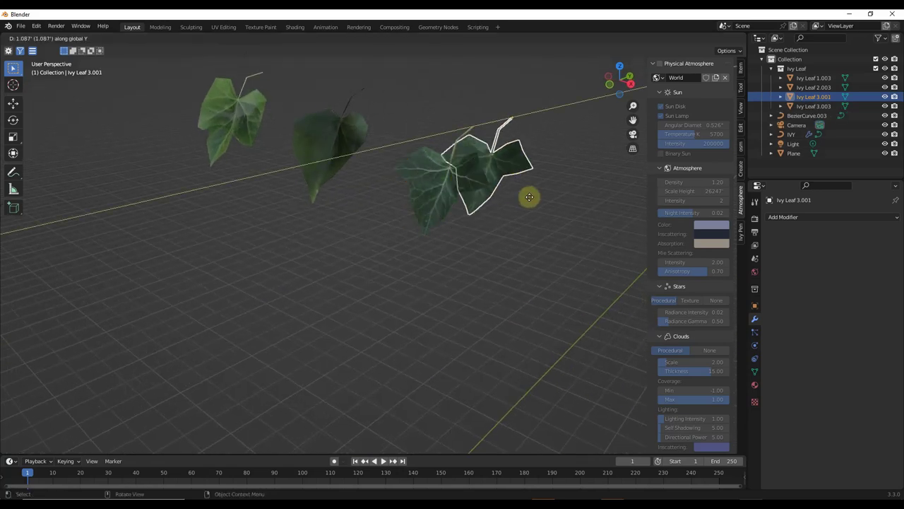
{"action": "left_click", "coordinate": [544, 205]}
Add a second material with a yellow base color to the duplicated leaf and assign it to the whole mesh
{"action": "middle_click_drag", "start_coordinate": [636, 282], "coordinate": [690, 322]}
{"action": "key", "text": "Tab"}
{"action": "left_click", "coordinate": [755, 384]}
{"action": "left_click", "coordinate": [896, 217]}
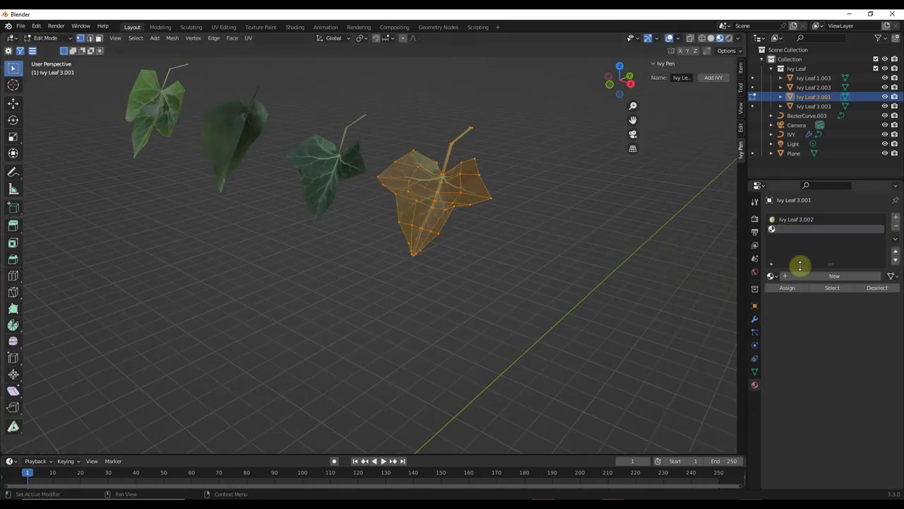
{"action": "left_click", "coordinate": [809, 275]}
{"action": "left_click", "coordinate": [845, 389]}
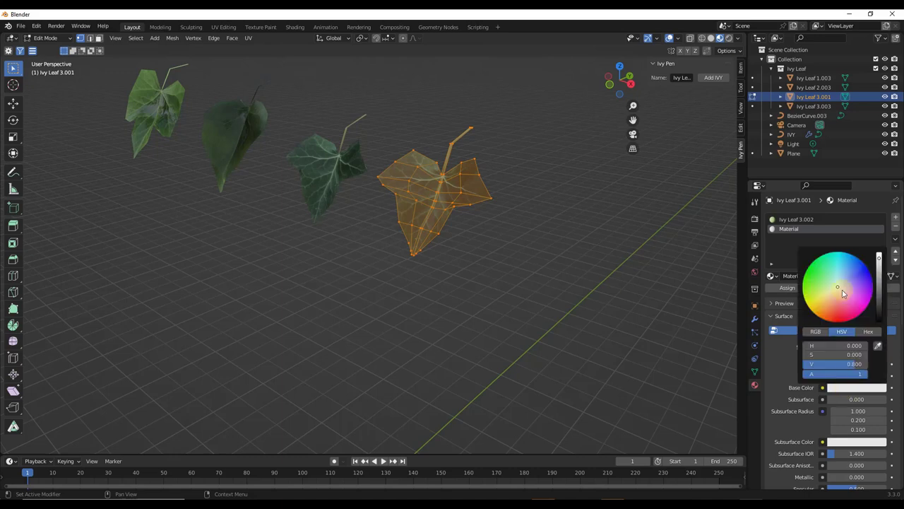
{"action": "left_click_drag", "start_coordinate": [841, 289], "coordinate": [811, 307]}
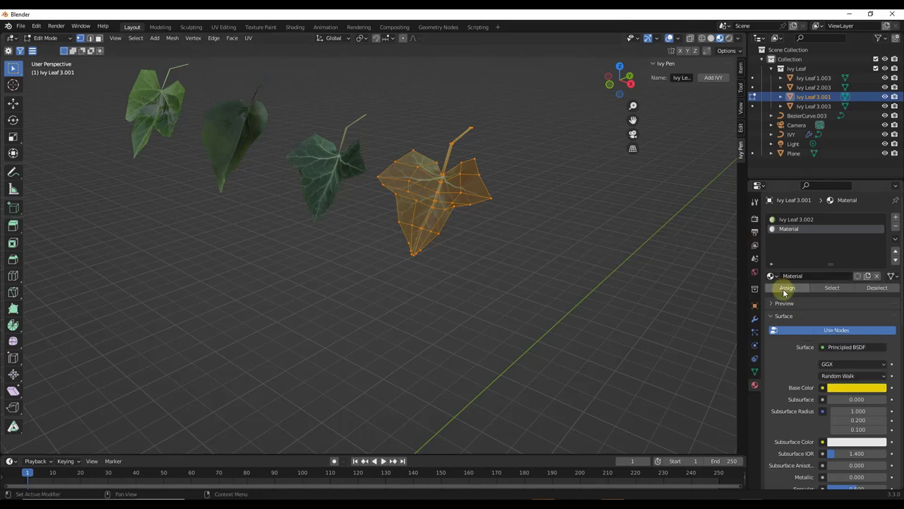
{"action": "left_click", "coordinate": [787, 287]}
{"action": "key", "text": "Tab"}
{"action": "scroll", "coordinate": [541, 167], "scroll_direction": "down", "scroll_amount": 5}
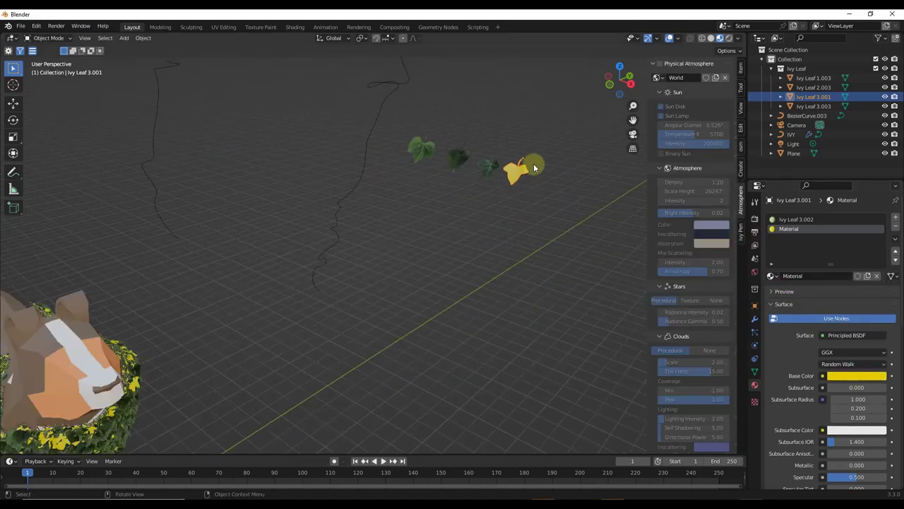
Inspect the ivy on the animal from several angles to check how the yellow leaf variant is distributed
{"action": "middle_click_drag", "start_coordinate": [396, 233], "coordinate": [322, 252]}
{"action": "scroll", "coordinate": [252, 316], "scroll_direction": "up", "scroll_amount": 6}
{"action": "middle_click_drag", "start_coordinate": [281, 228], "coordinate": [513, 244]}
{"action": "left_click", "coordinate": [519, 279]}
{"action": "scroll", "coordinate": [209, 226], "scroll_direction": "up", "scroll_amount": 3}
{"action": "scroll", "coordinate": [260, 228], "scroll_direction": "down", "scroll_amount": 6}
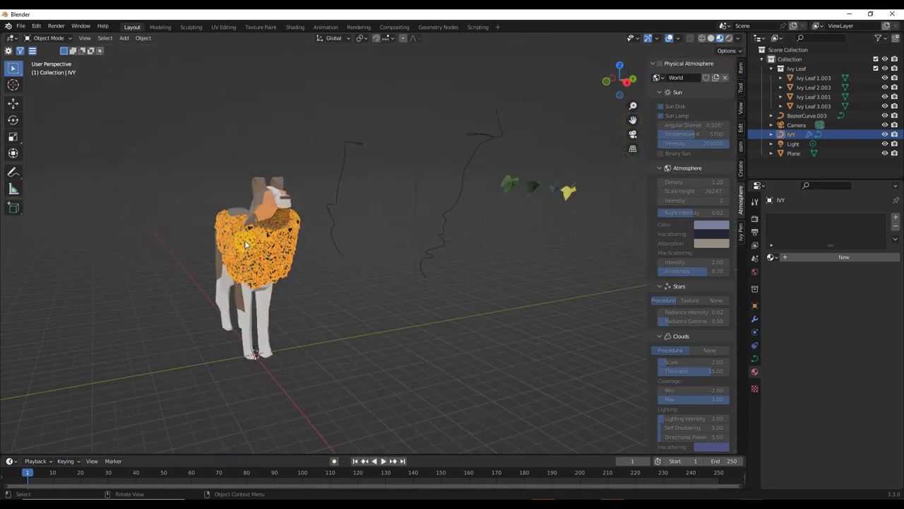
{"action": "scroll", "coordinate": [445, 219], "scroll_direction": "up", "scroll_amount": 4}
{"action": "middle_click_drag", "start_coordinate": [504, 202], "coordinate": [339, 201]}
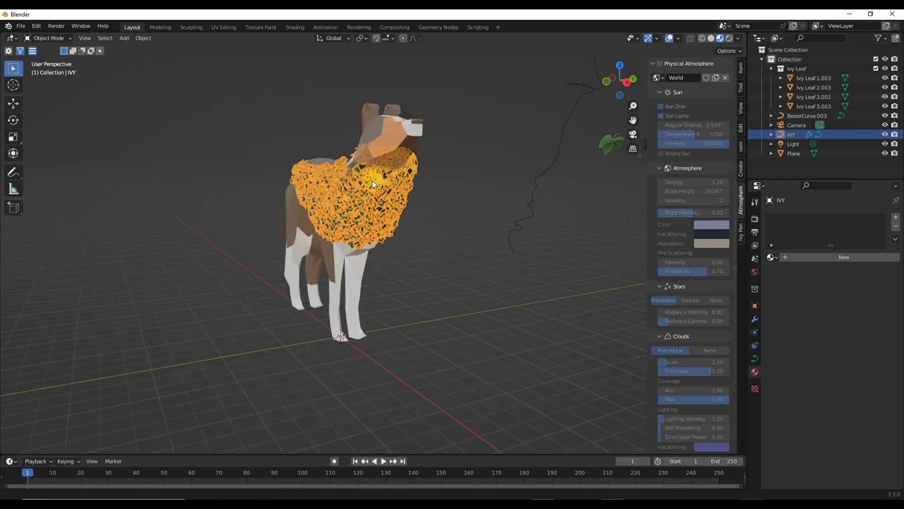
{"action": "middle_click_drag", "start_coordinate": [382, 175], "coordinate": [360, 194], "text": "shift"}
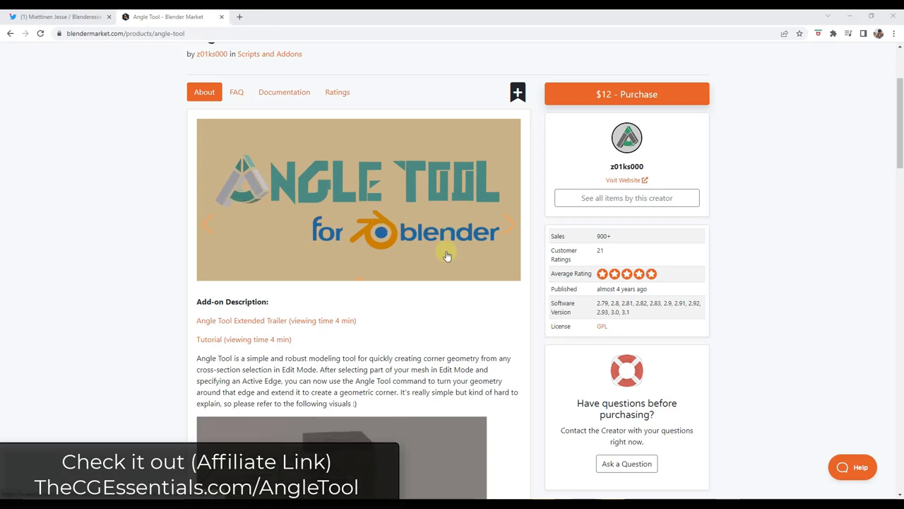
Review the Angle Tool add-on's description on its Blender Market page
{"action": "scroll", "coordinate": [444, 260], "scroll_direction": "down", "scroll_amount": 2}
{"action": "scroll", "coordinate": [440, 265], "scroll_direction": "down", "scroll_amount": 1}
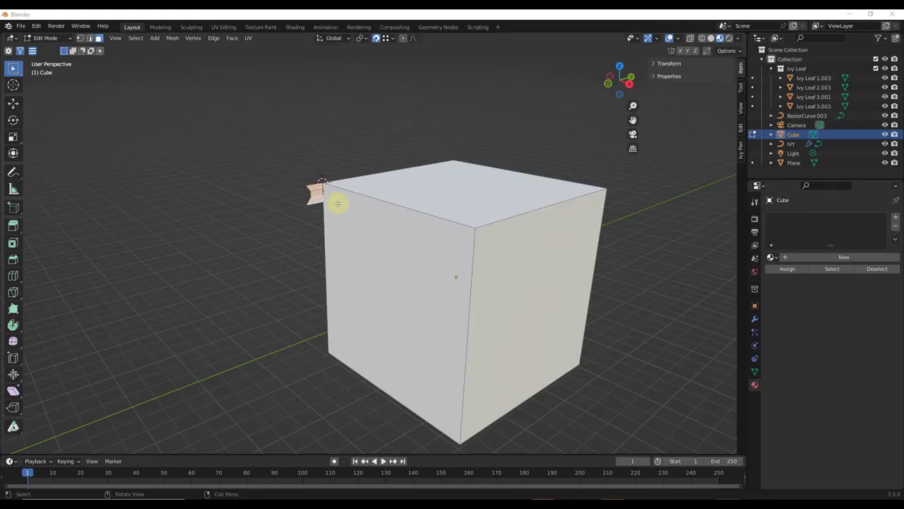
Extrude the molding profile 2' along the cube's upper edge, up to the next corner
{"action": "middle_click_drag", "start_coordinate": [298, 233], "coordinate": [313, 204]}
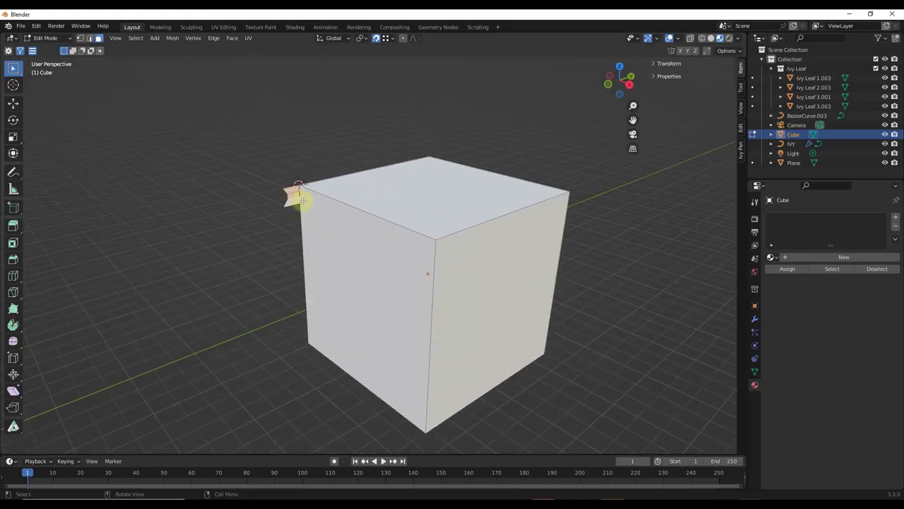
{"action": "key", "text": "g"}
{"action": "key", "text": "z"}
{"action": "key", "text": "z"}
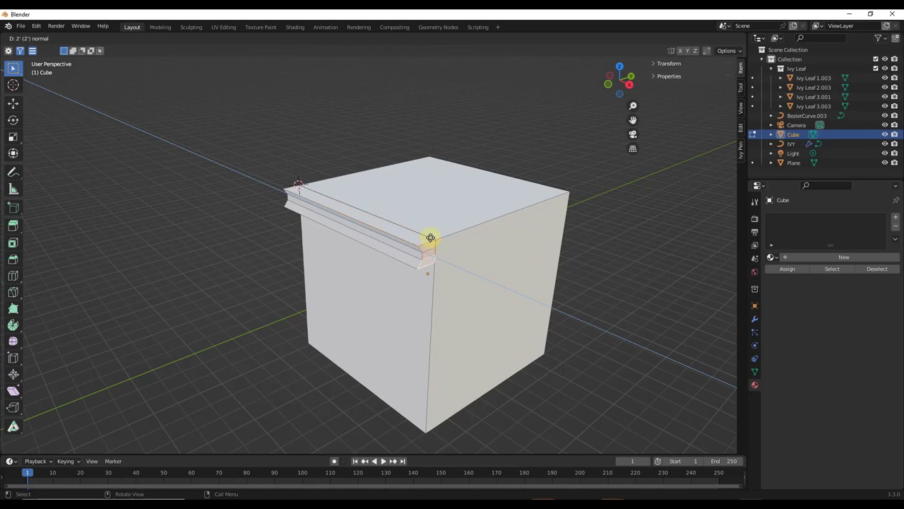
{"action": "left_click", "coordinate": [430, 238]}
Try to run the Angle Tool on the molding's three end faces while in face selection
{"action": "scroll", "coordinate": [432, 251], "scroll_direction": "up", "scroll_amount": 5}
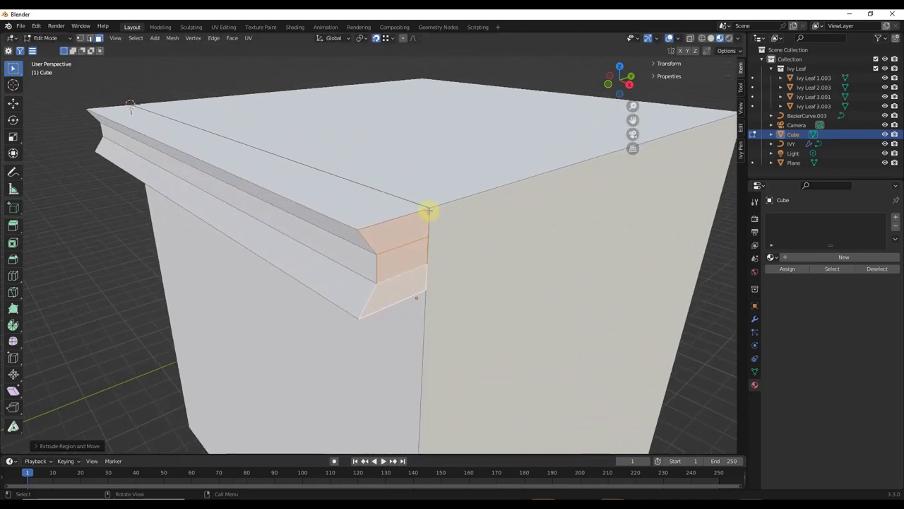
{"action": "scroll", "coordinate": [424, 219], "scroll_direction": "down", "scroll_amount": 2}
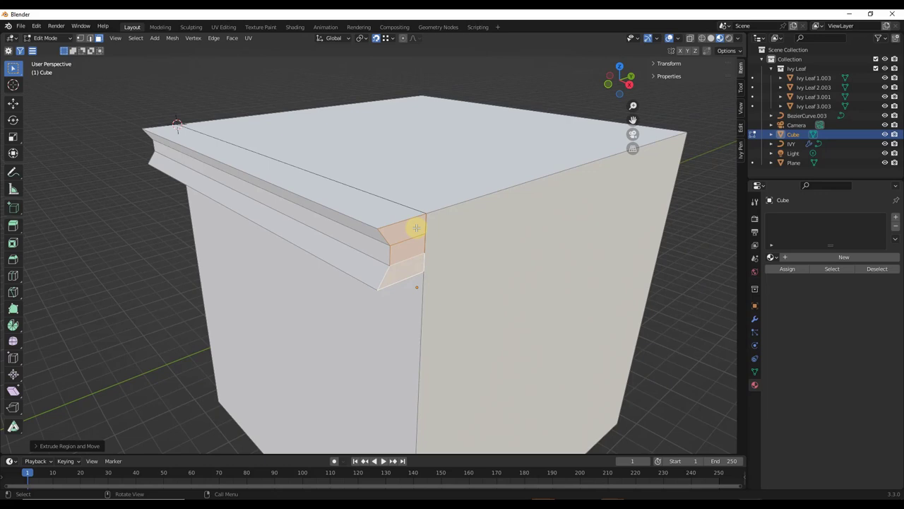
{"action": "left_click", "coordinate": [405, 257], "text": "shift"}
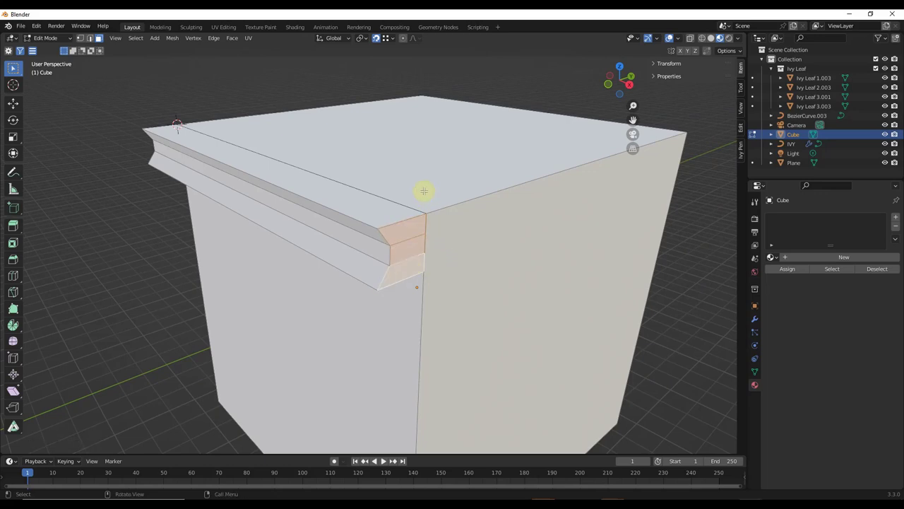
{"action": "middle_click_drag", "start_coordinate": [453, 187], "coordinate": [452, 194]}
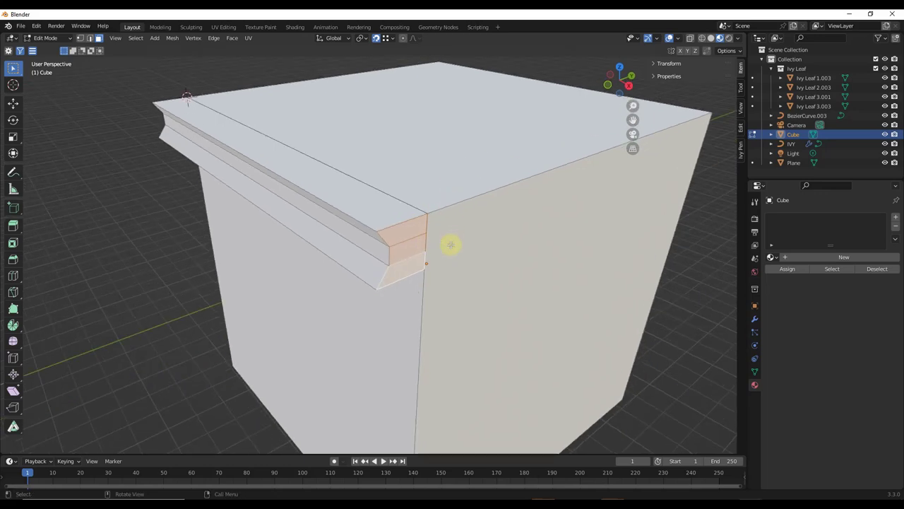
{"action": "middle_click_drag", "start_coordinate": [453, 241], "coordinate": [430, 190]}
{"action": "scroll", "coordinate": [436, 238], "scroll_direction": "up", "scroll_amount": 3}
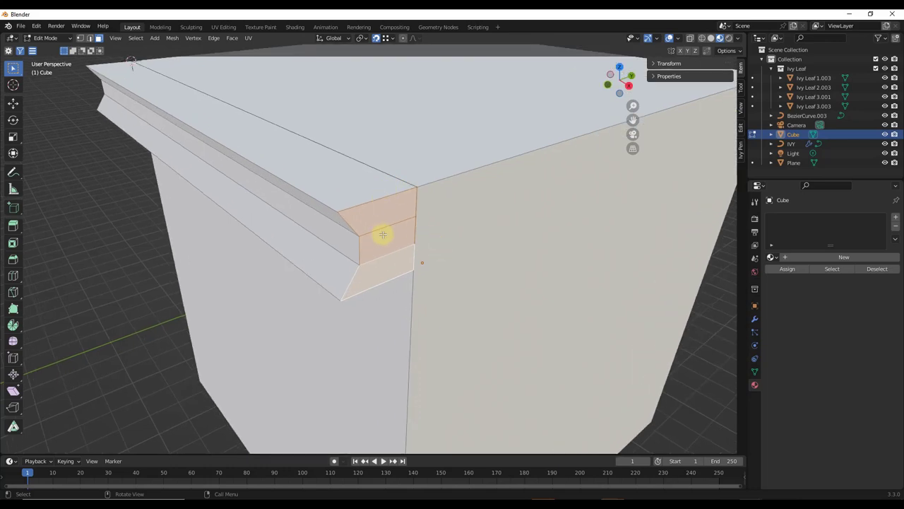
{"action": "key", "text": "F3"}
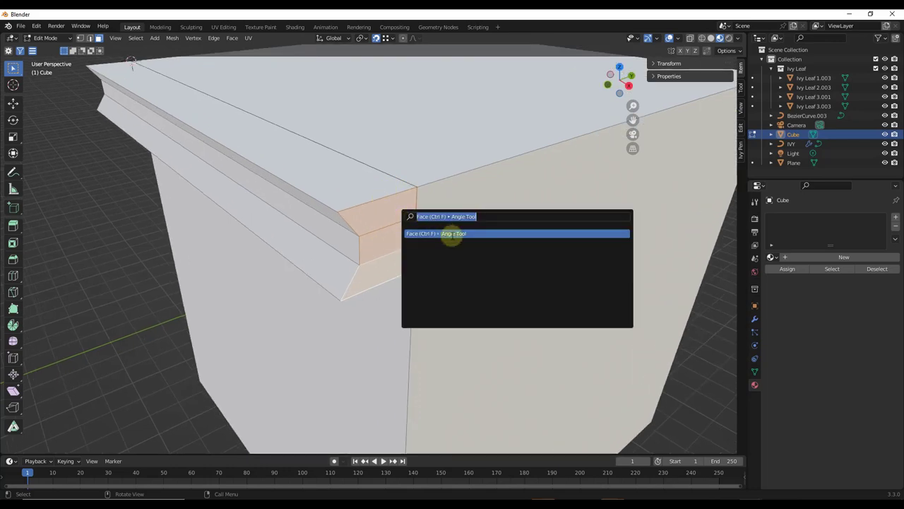
{"action": "type", "text": "and"}
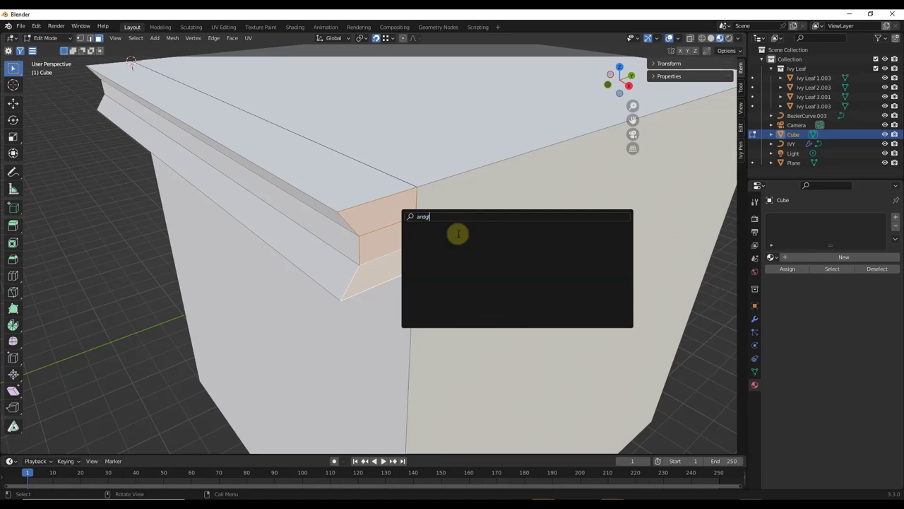
{"action": "key", "text": "BackSpace"}
{"action": "type", "text": "gle"}
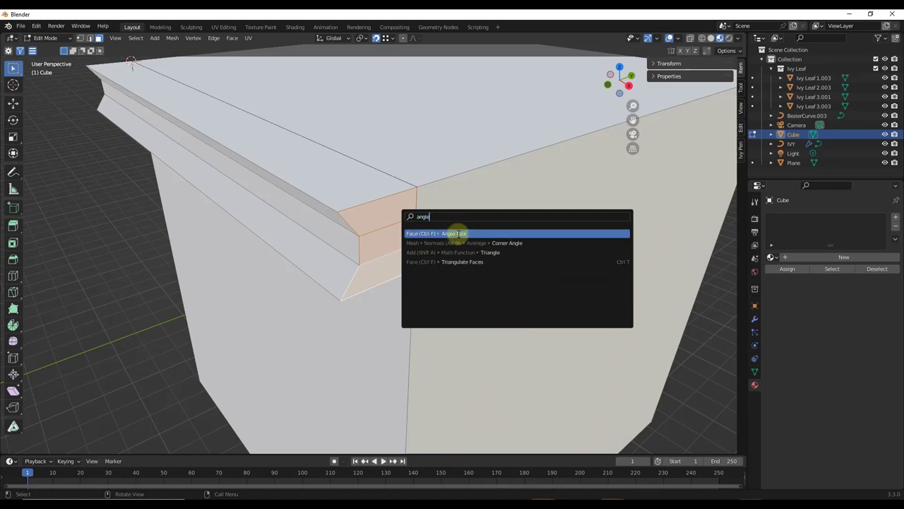
{"action": "left_click", "coordinate": [455, 233]}
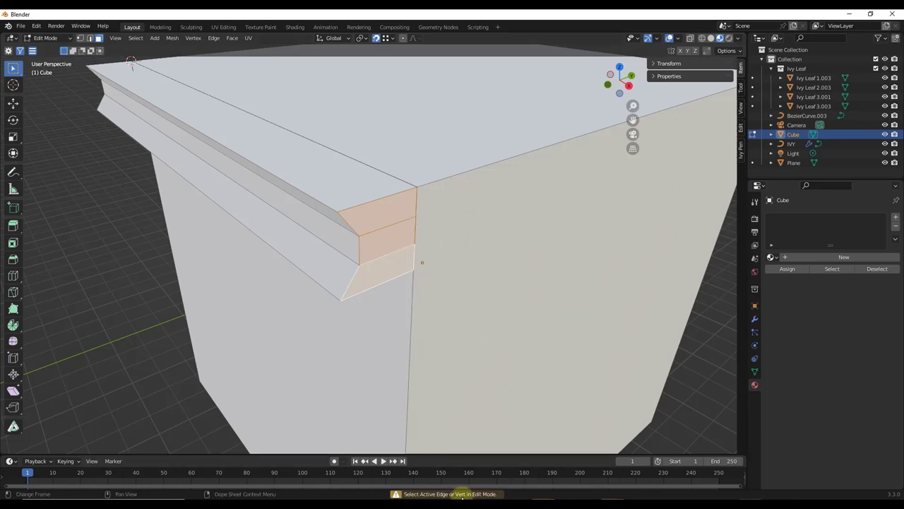
Make the inner vertical edge of the molding's end active and turn the end faces -90° with the Angle Tool in Angle Mode
{"action": "left_click", "coordinate": [386, 213], "text": "shift"}
{"action": "left_click", "coordinate": [379, 269], "text": "shift"}
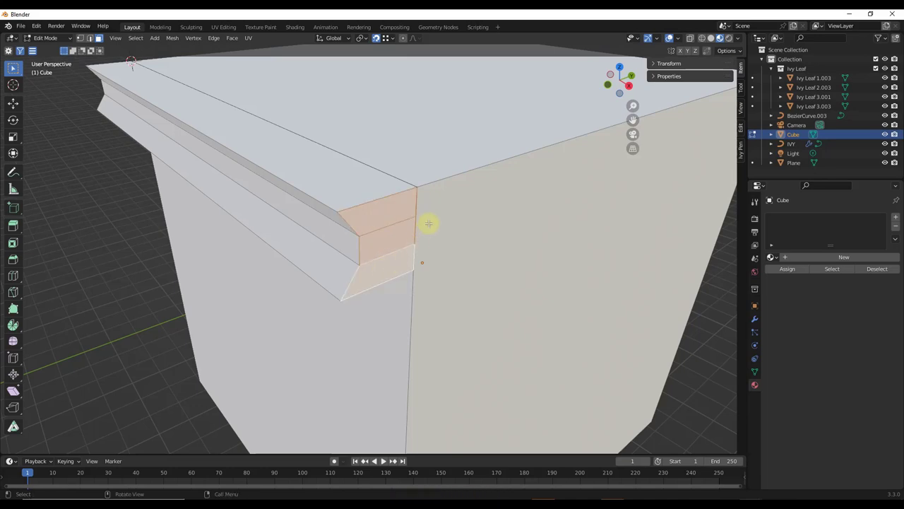
{"action": "key", "text": "2"}
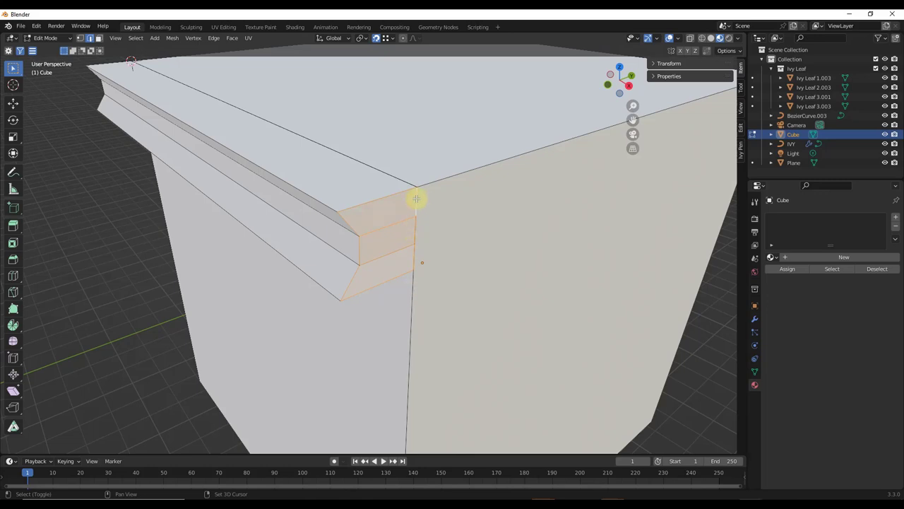
{"action": "middle_click_drag", "start_coordinate": [423, 202], "coordinate": [355, 182]}
{"action": "key", "text": "F3"}
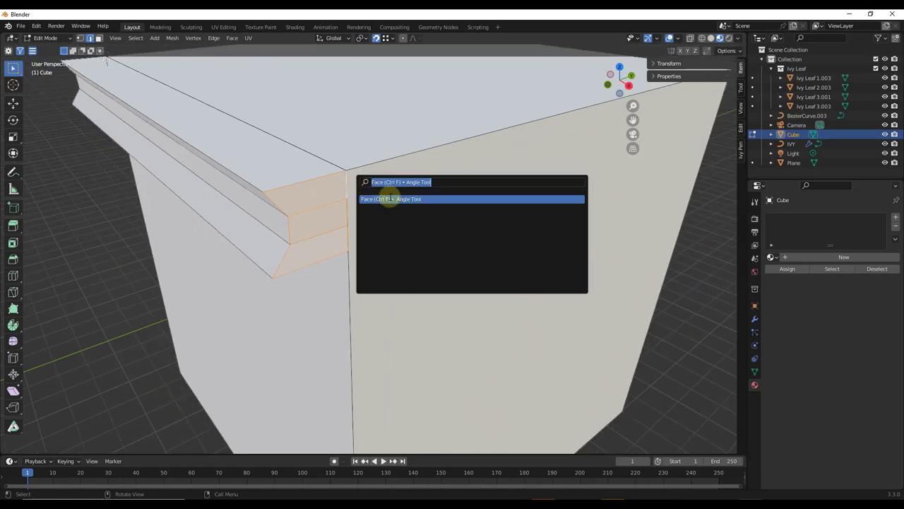
{"action": "left_click", "coordinate": [390, 198]}
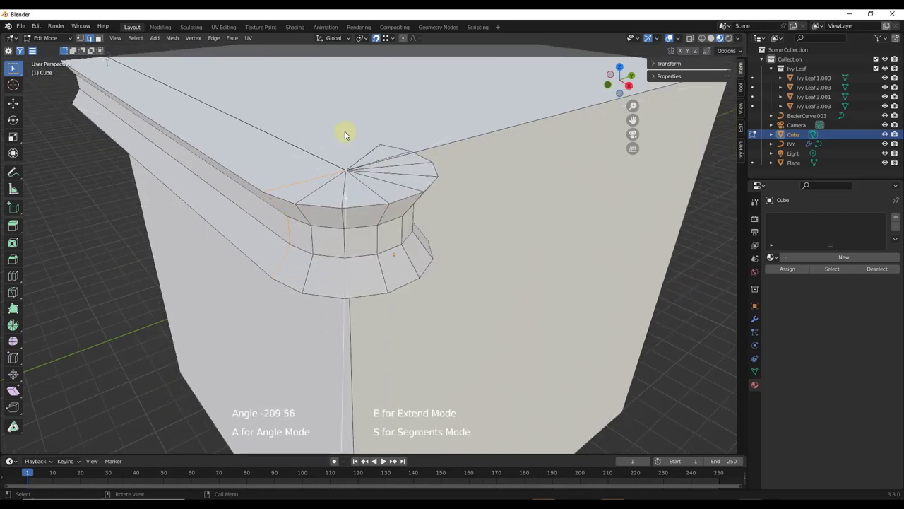
{"action": "key", "text": "a"}
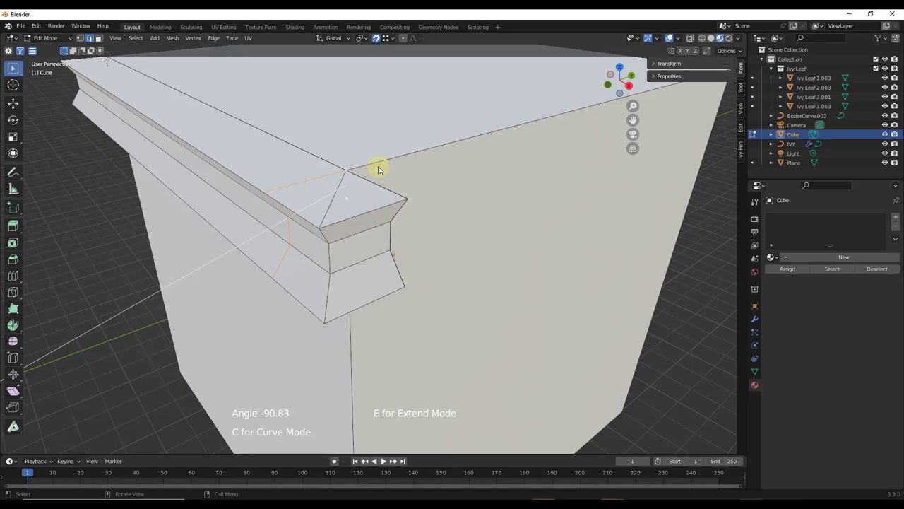
{"action": "type", "text": "090"}
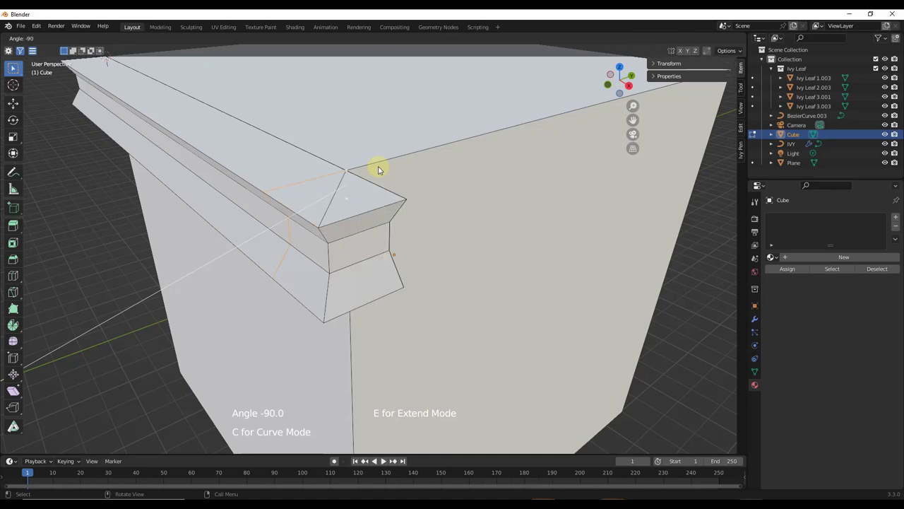
{"action": "key", "text": "Return"}
Extrude the turned end faces along the adjoining upper edge of the cube to its far corner
{"action": "middle_click_drag", "start_coordinate": [377, 169], "coordinate": [454, 249]}
{"action": "middle_click_drag", "start_coordinate": [561, 291], "coordinate": [296, 167]}
{"action": "key", "text": "e"}
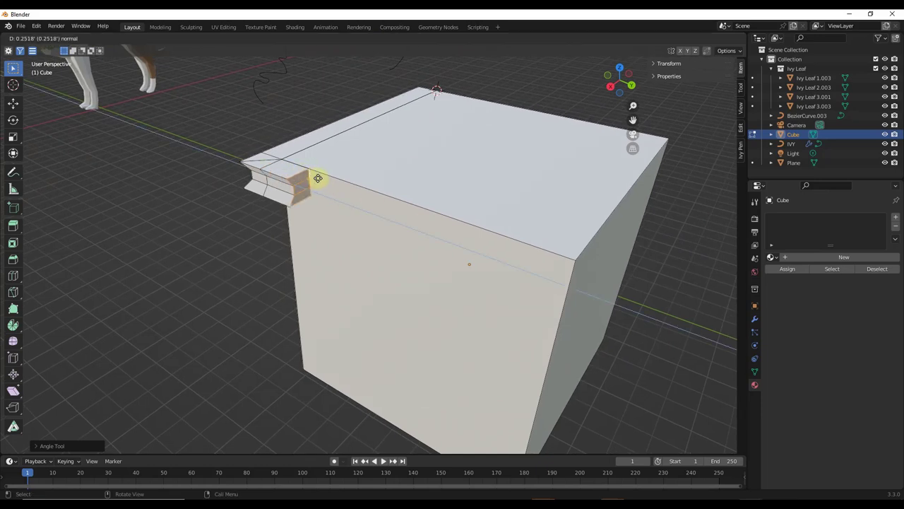
{"action": "left_click", "coordinate": [572, 259]}
{"action": "scroll", "coordinate": [573, 259], "scroll_direction": "down", "scroll_amount": 2}
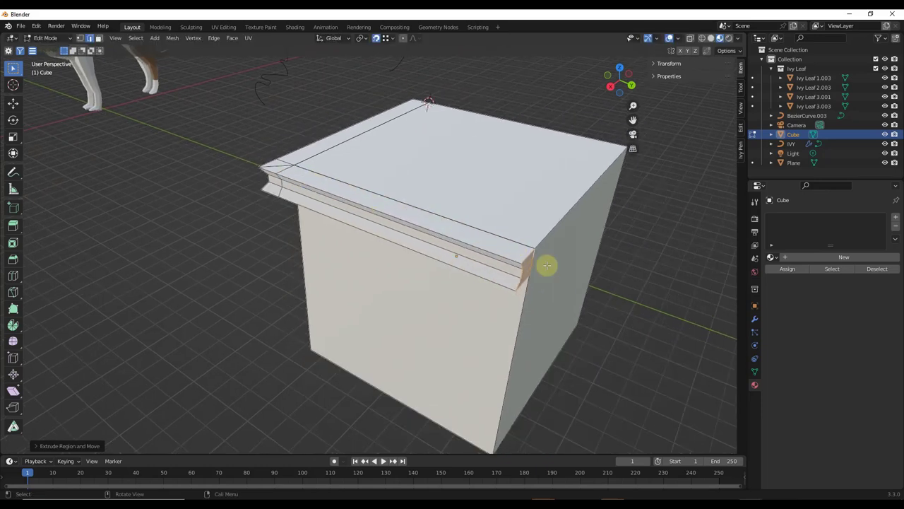
Turn the molding around the second corner with the Angle Tool in Curve Mode, adding more segments and setting the angle to -90°
{"action": "scroll", "coordinate": [517, 250], "scroll_direction": "up", "scroll_amount": 5}
{"action": "middle_click_drag", "start_coordinate": [403, 224], "coordinate": [318, 176]}
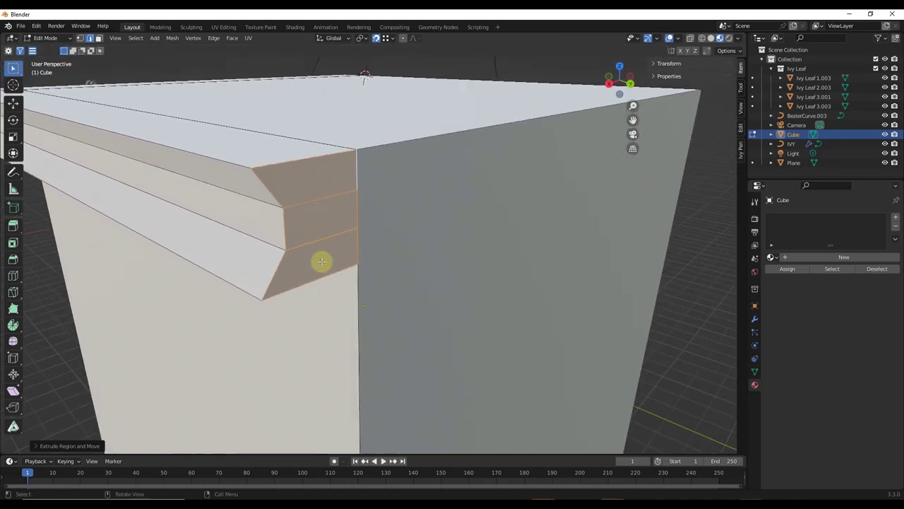
{"action": "middle_click_drag", "start_coordinate": [358, 169], "coordinate": [370, 186]}
{"action": "key", "text": "F3"}
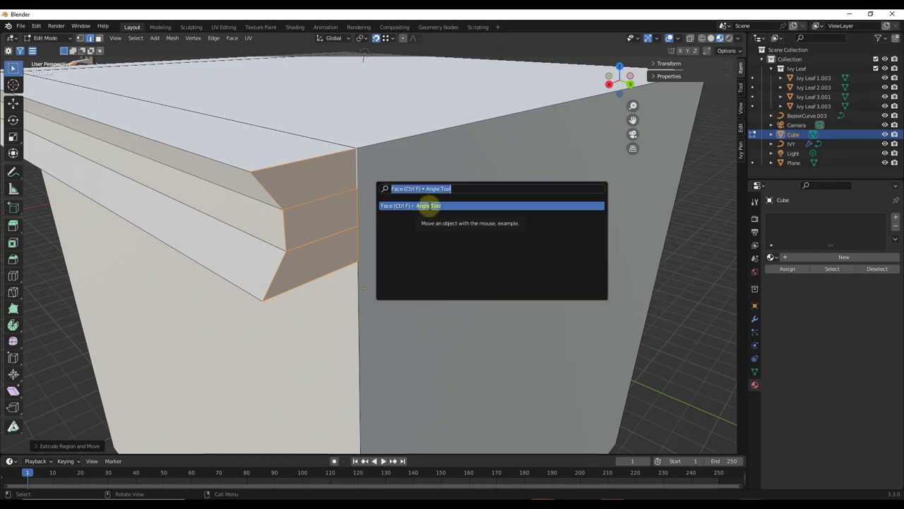
{"action": "left_click", "coordinate": [428, 205]}
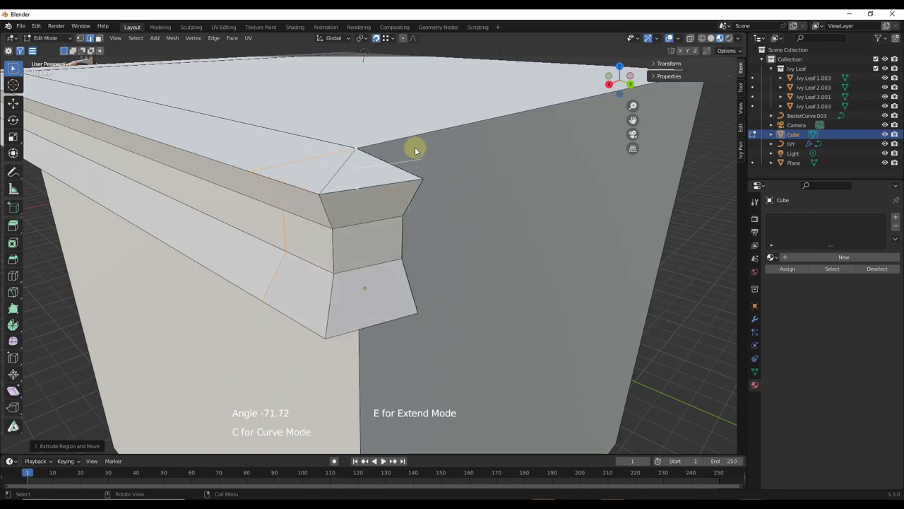
{"action": "key", "text": "c"}
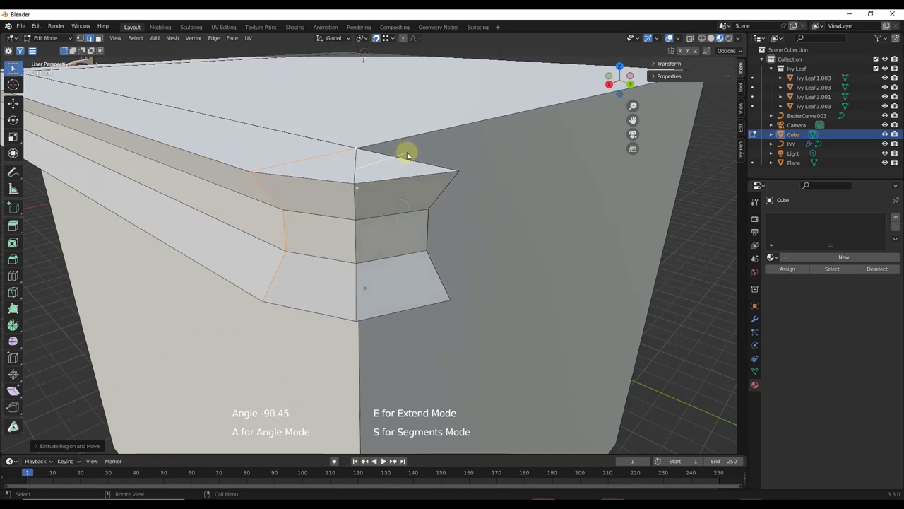
{"action": "scroll", "coordinate": [407, 156], "scroll_direction": "up", "scroll_amount": 2}
{"action": "scroll", "coordinate": [407, 156], "scroll_direction": "up", "scroll_amount": 7}
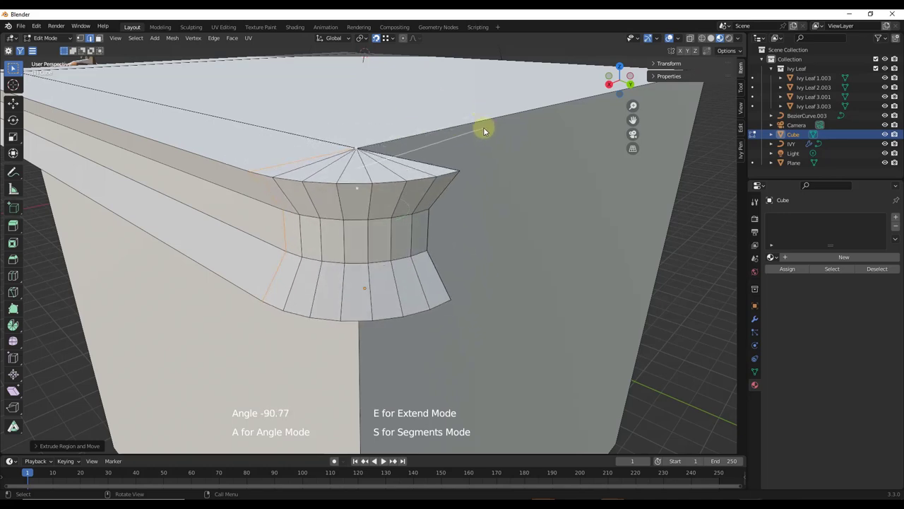
{"action": "scroll", "coordinate": [488, 133], "scroll_direction": "up", "scroll_amount": 6}
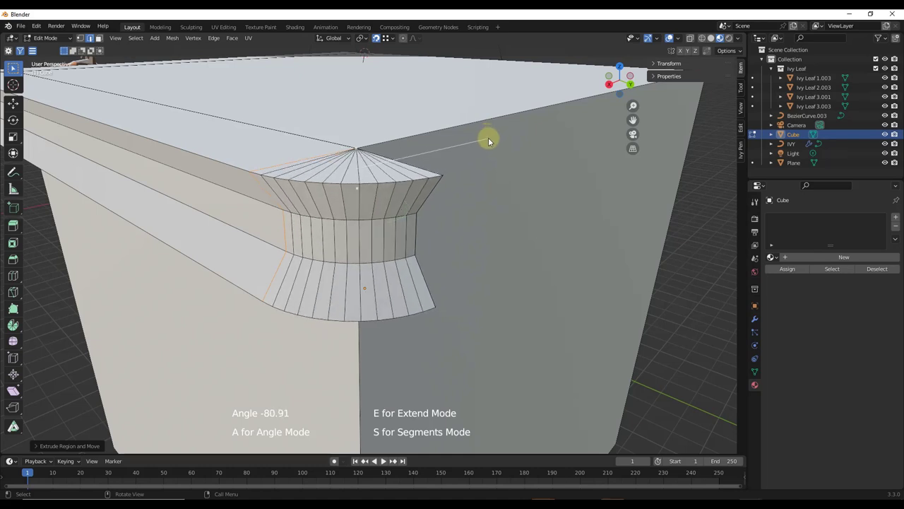
{"action": "type", "text": "-90"}
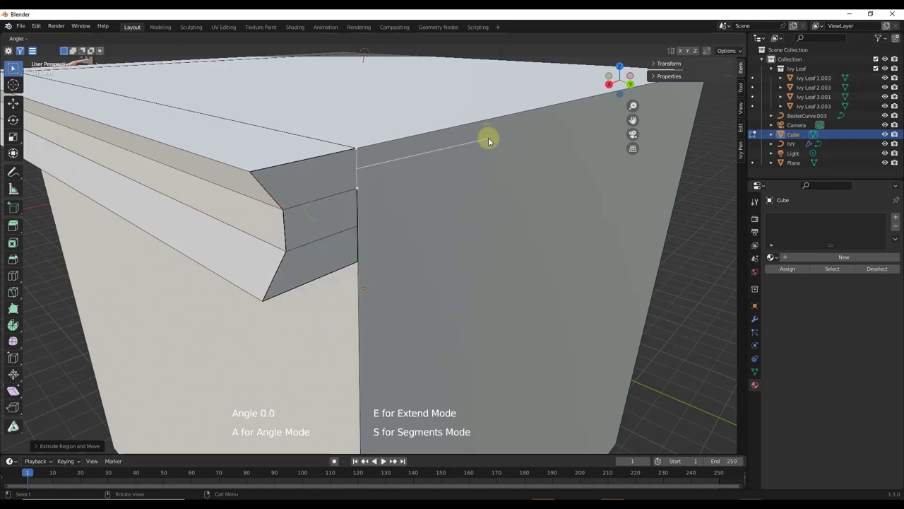
{"action": "key", "text": "Return"}
{"action": "middle_click_drag", "start_coordinate": [488, 137], "coordinate": [373, 228]}
{"action": "scroll", "coordinate": [465, 242], "scroll_direction": "down", "scroll_amount": 4}
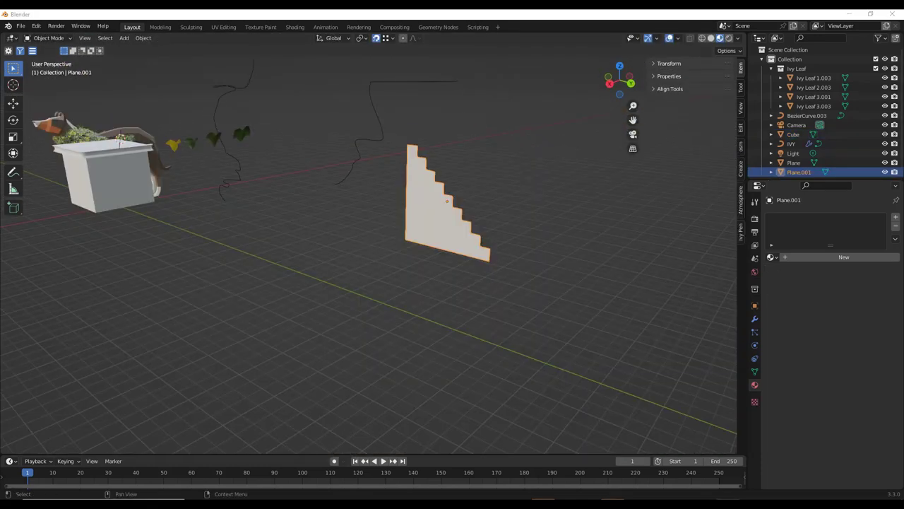
Extrude the flat stair profile about 2.843' into a solid staircase
{"action": "middle_click_drag", "start_coordinate": [692, 154], "coordinate": [540, 194]}
{"action": "key", "text": "Tab"}
{"action": "key", "text": "Tab"}
{"action": "key", "text": "Tab"}
{"action": "middle_click_drag", "start_coordinate": [485, 188], "coordinate": [509, 202]}
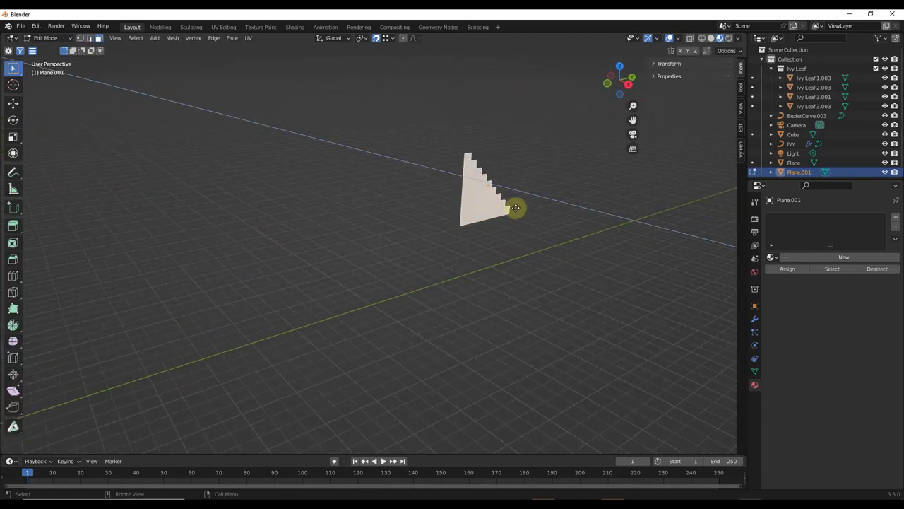
{"action": "key", "text": "e"}
{"action": "left_click", "coordinate": [580, 212]}
{"action": "middle_click_drag", "start_coordinate": [573, 172], "coordinate": [611, 208]}
{"action": "scroll", "coordinate": [610, 207], "scroll_direction": "up", "scroll_amount": 6}
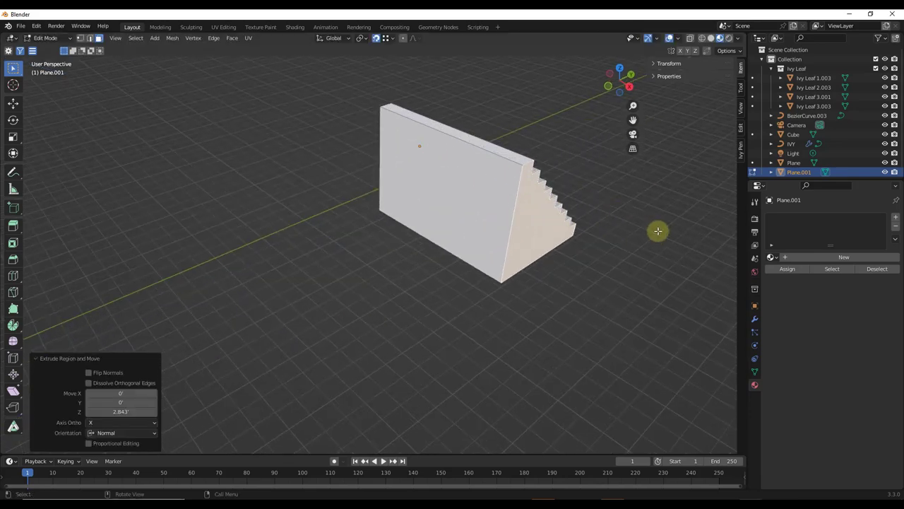
Select the staircase's stepped side face with its tall vertical back edge active and start the Angle Tool on it
{"action": "scroll", "coordinate": [442, 224], "scroll_direction": "down", "scroll_amount": 2}
{"action": "left_click", "coordinate": [419, 204]}
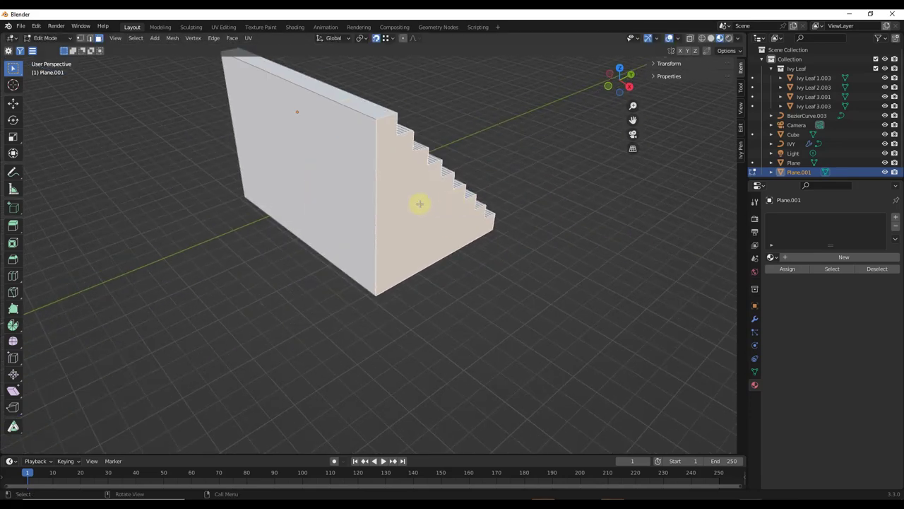
{"action": "key", "text": "2"}
{"action": "left_click", "coordinate": [376, 188]}
{"action": "middle_click_drag", "start_coordinate": [376, 182], "coordinate": [428, 211]}
{"action": "key", "text": "F3"}
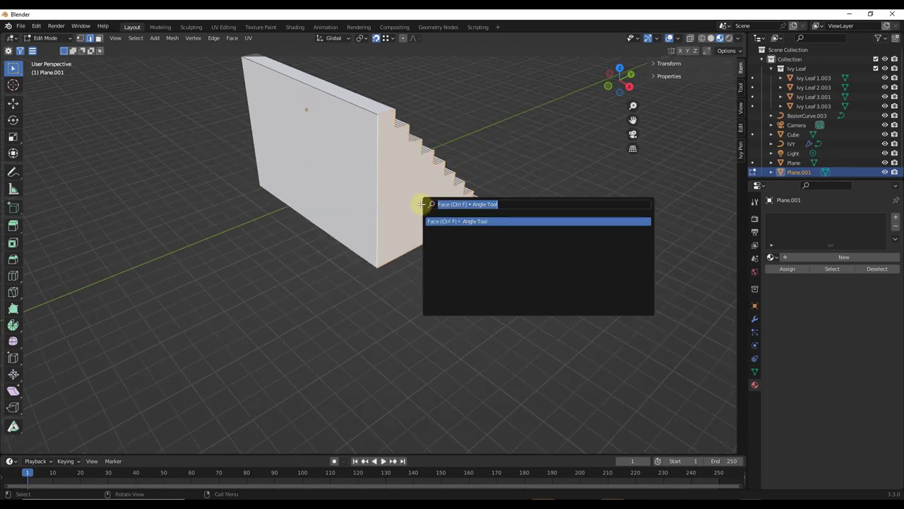
{"action": "left_click", "coordinate": [471, 221]}
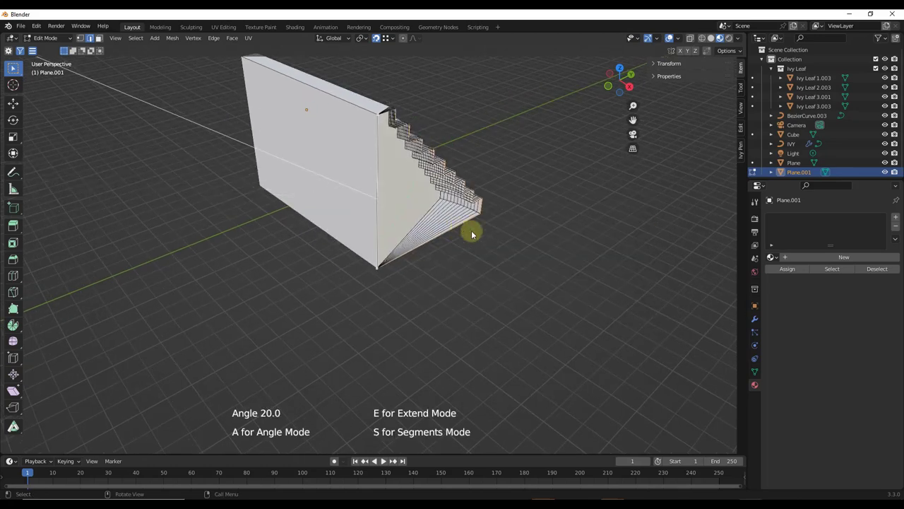